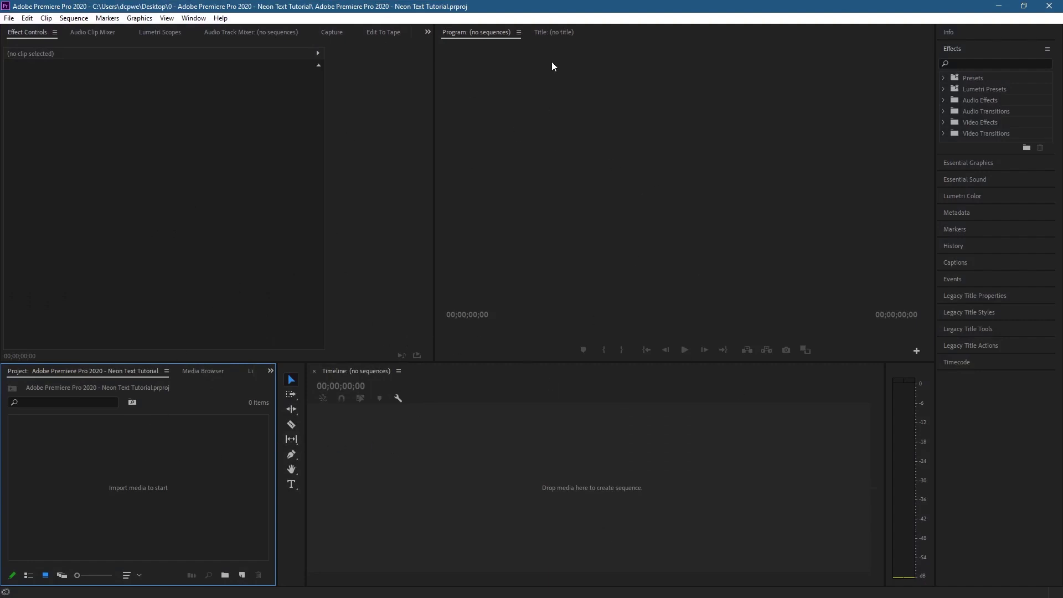
- Create a black 1920×1080 Color Matte and drag it to the timeline to make a new sequence
{"action": "right_click", "coordinate": [166, 433]}
{"action": "left_click", "coordinate": [136, 460]}
{"action": "right_click", "coordinate": [154, 454]}
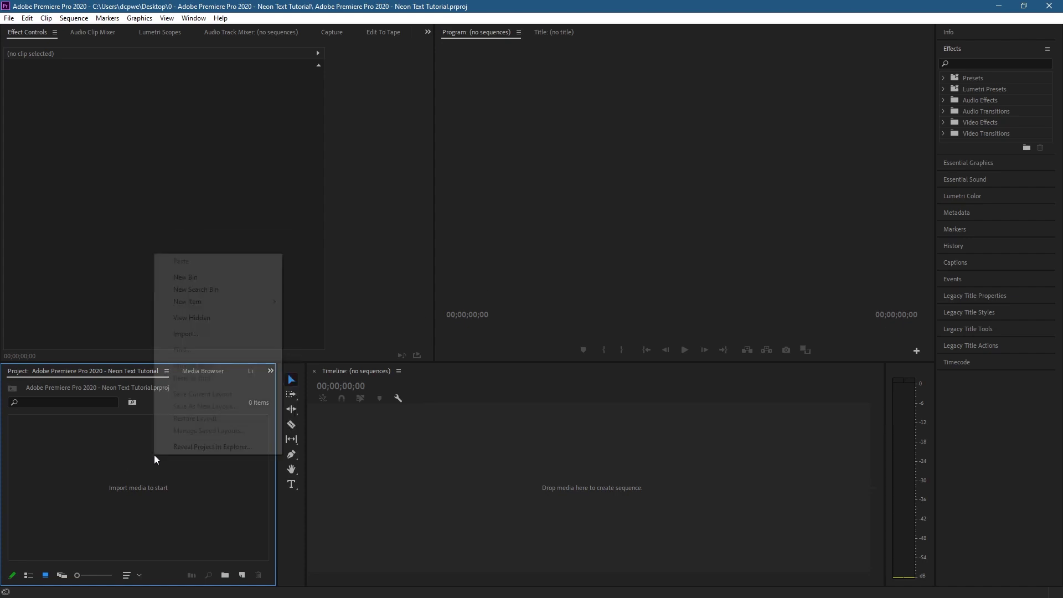
{"action": "mouse_move", "coordinate": [214, 301]}
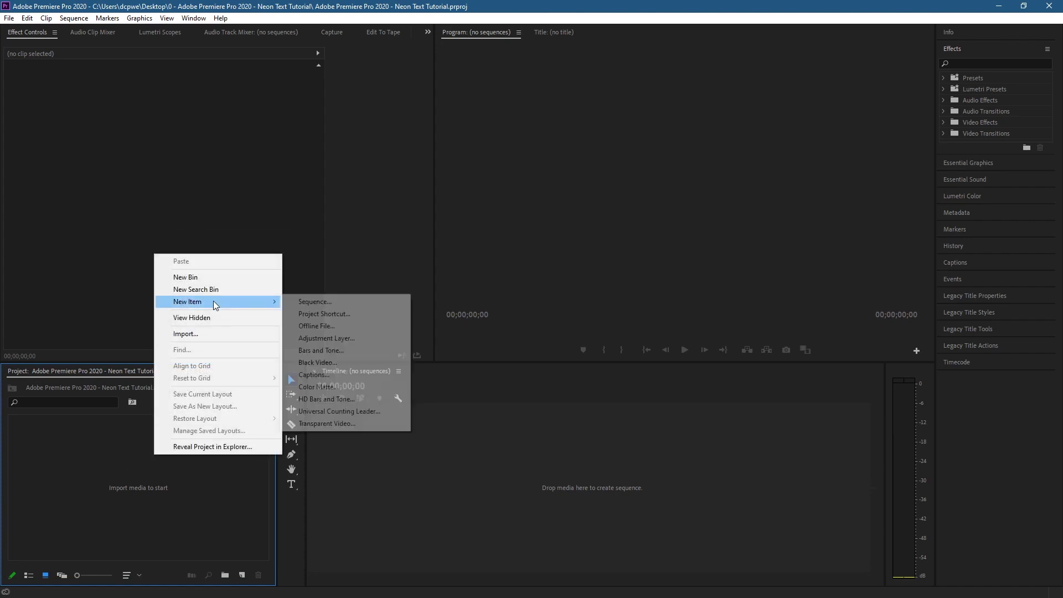
{"action": "left_click", "coordinate": [325, 388]}
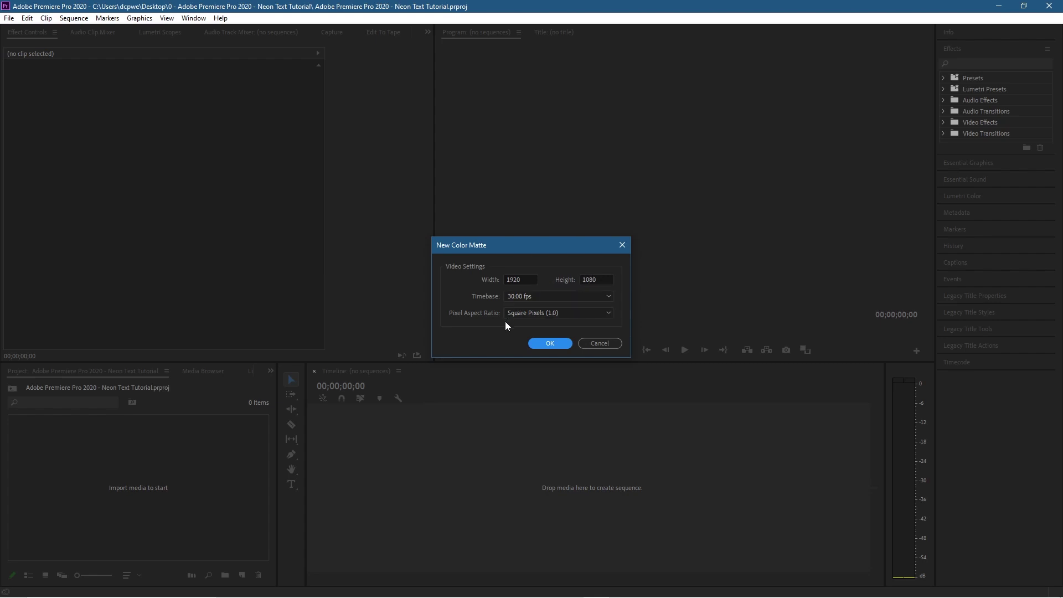
{"action": "left_click", "coordinate": [548, 341]}
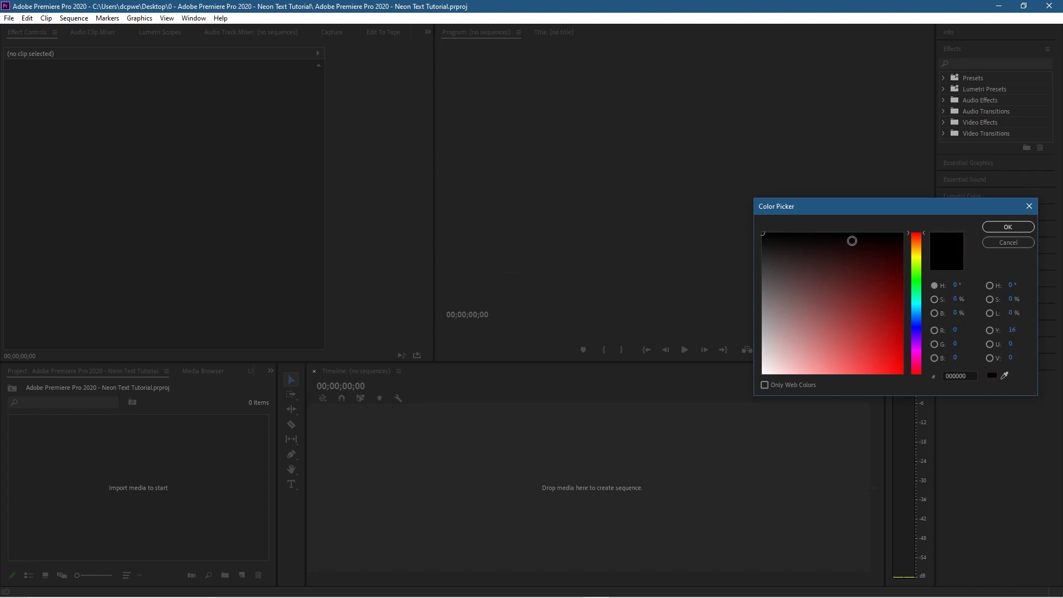
{"action": "left_click", "coordinate": [1002, 233]}
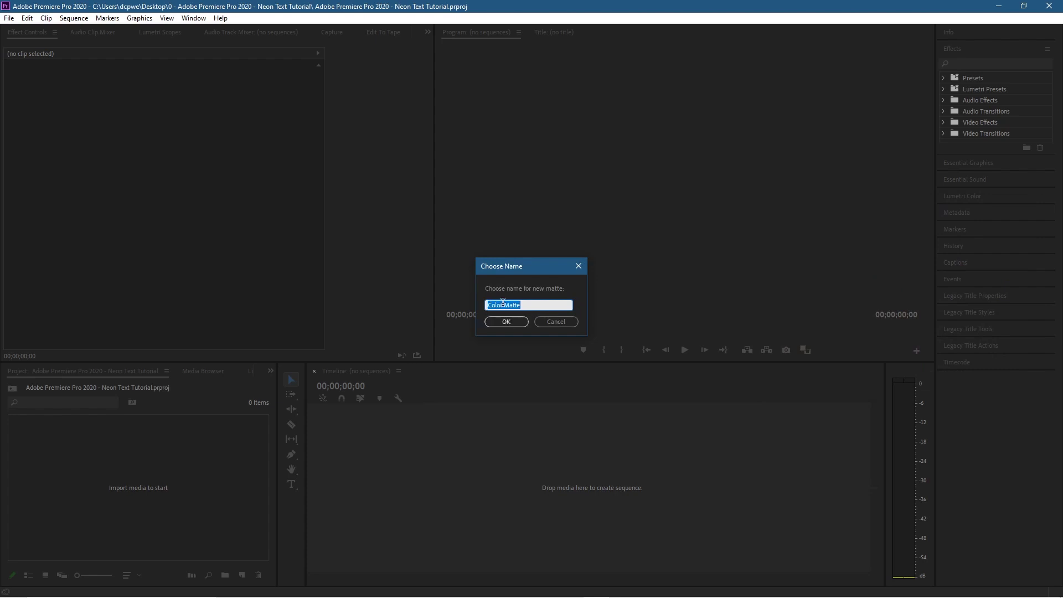
{"action": "left_click", "coordinate": [508, 324]}
{"action": "left_click_drag", "start_coordinate": [58, 474], "coordinate": [354, 477]}
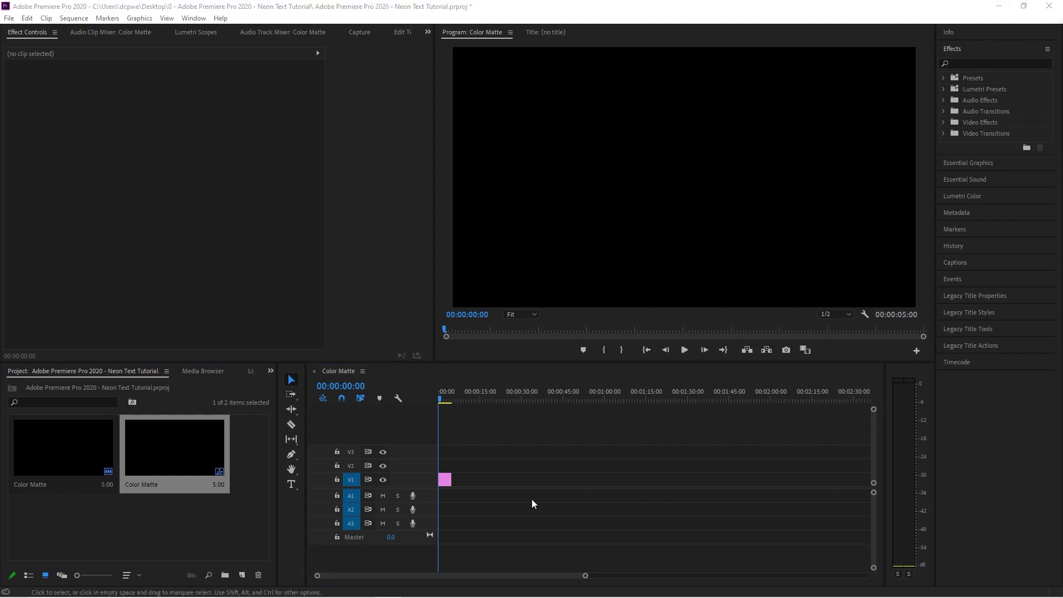
- Lengthen the matte clip and type 'NEON TEXT' as a new title in the frame
{"action": "left_click_drag", "start_coordinate": [451, 479], "coordinate": [573, 482]}
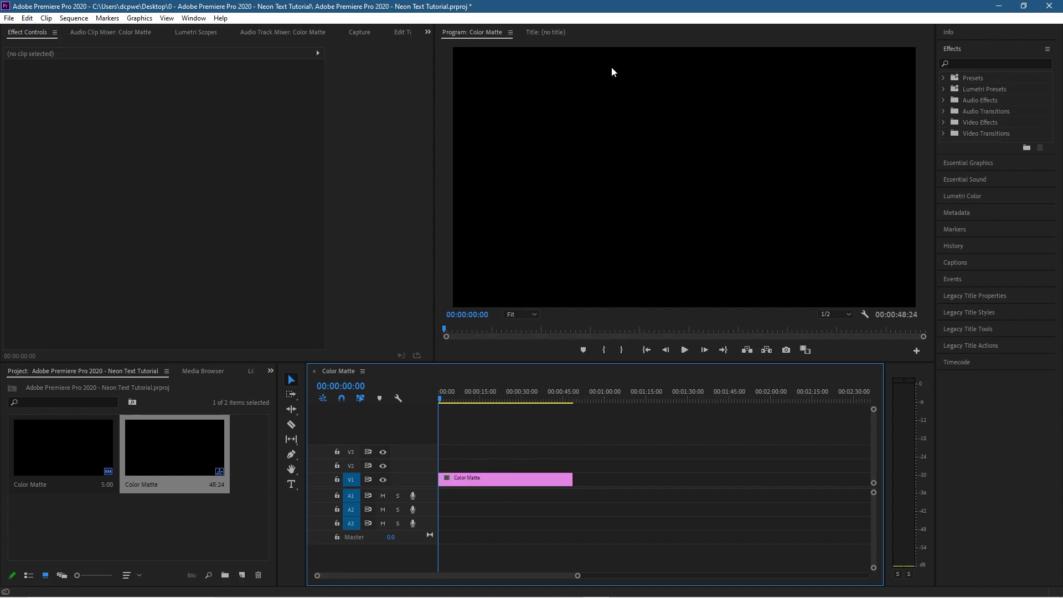
{"action": "left_click", "coordinate": [294, 484]}
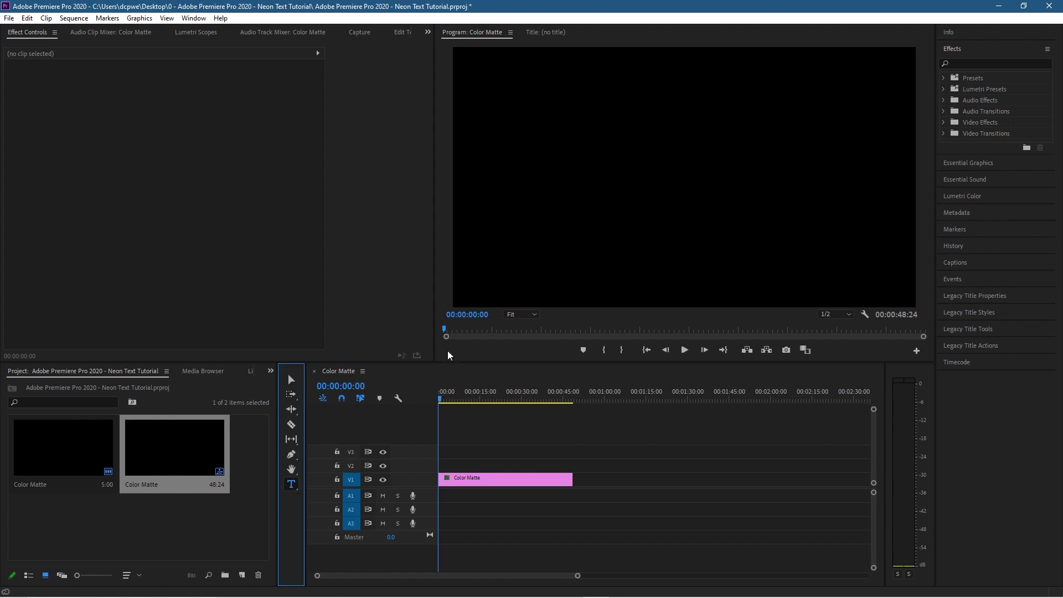
{"action": "left_click", "coordinate": [601, 168]}
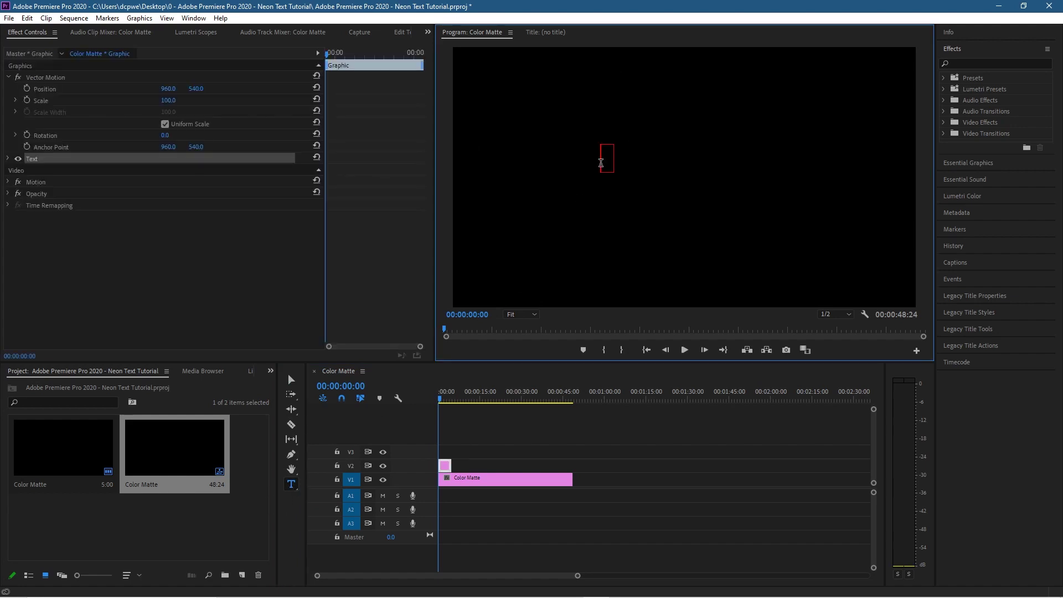
{"action": "type", "text": "NEON TEXT"}
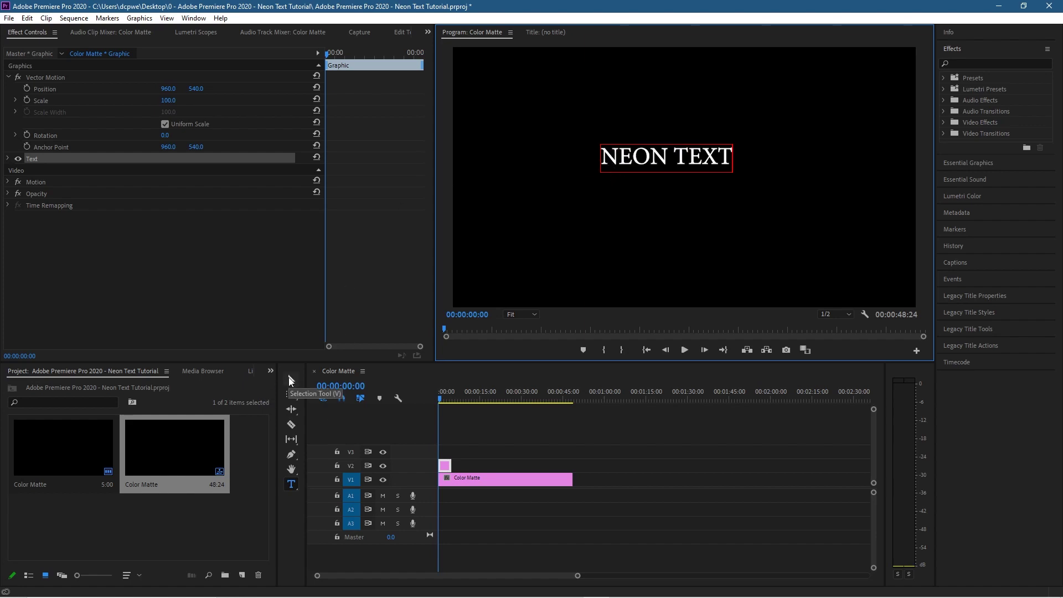
- Move the title slightly down and right, and expand its Text properties in Effect Controls
{"action": "left_click", "coordinate": [289, 381]}
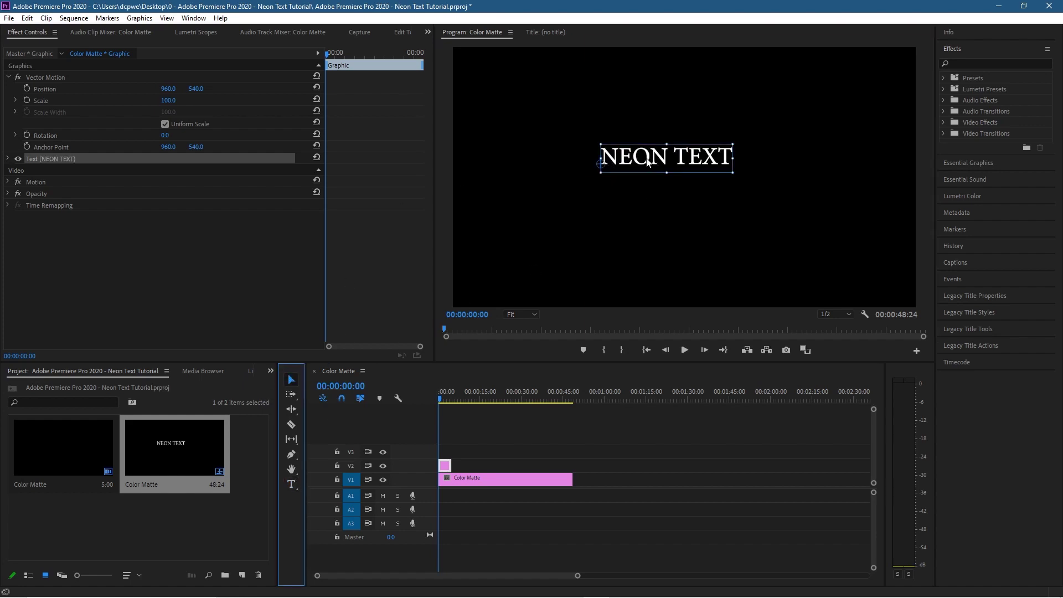
{"action": "left_click_drag", "start_coordinate": [657, 165], "coordinate": [659, 180]}
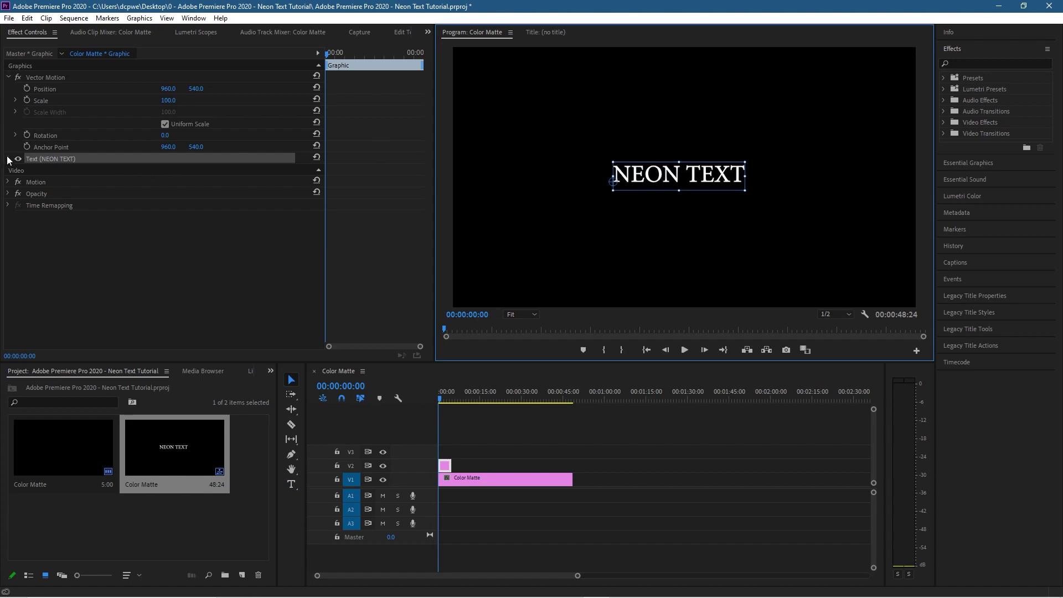
{"action": "left_click", "coordinate": [32, 32]}
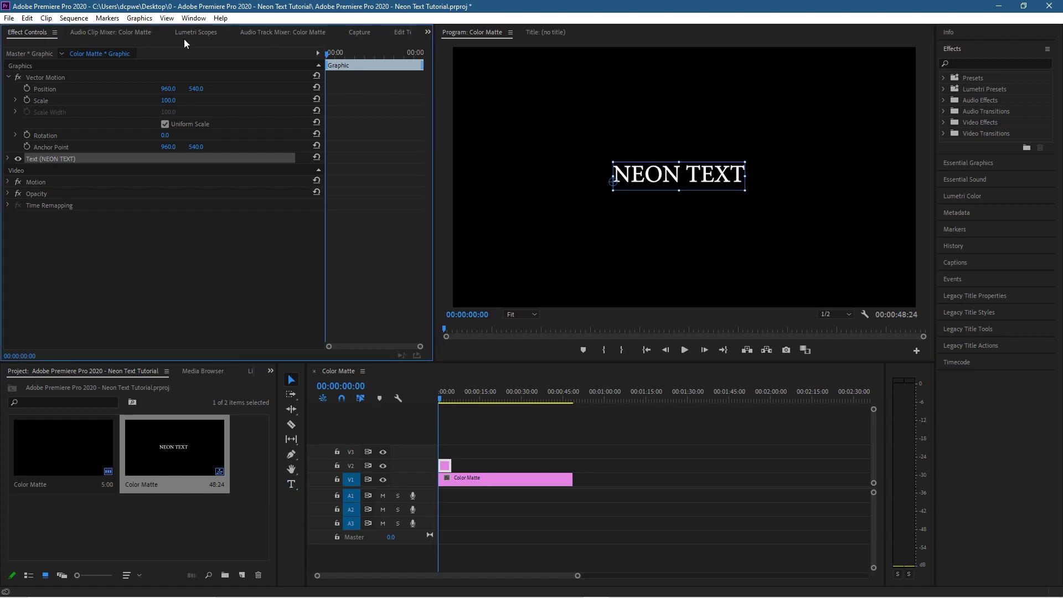
{"action": "scroll", "coordinate": [72, 34], "scroll_direction": "down", "scroll_amount": 4}
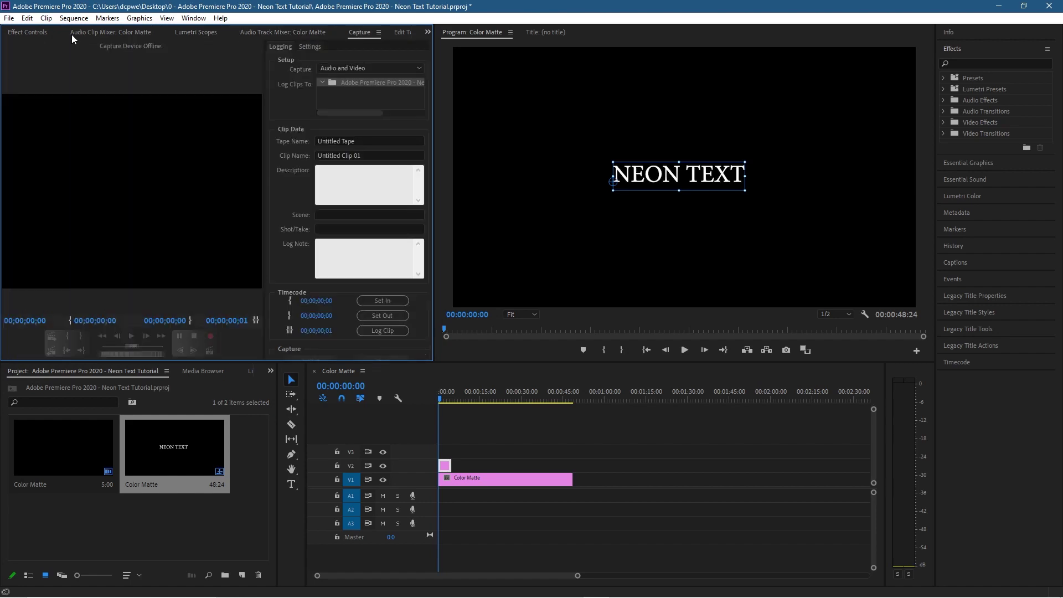
{"action": "scroll", "coordinate": [71, 35], "scroll_direction": "up", "scroll_amount": 4}
{"action": "scroll", "coordinate": [25, 34], "scroll_direction": "down", "scroll_amount": 2}
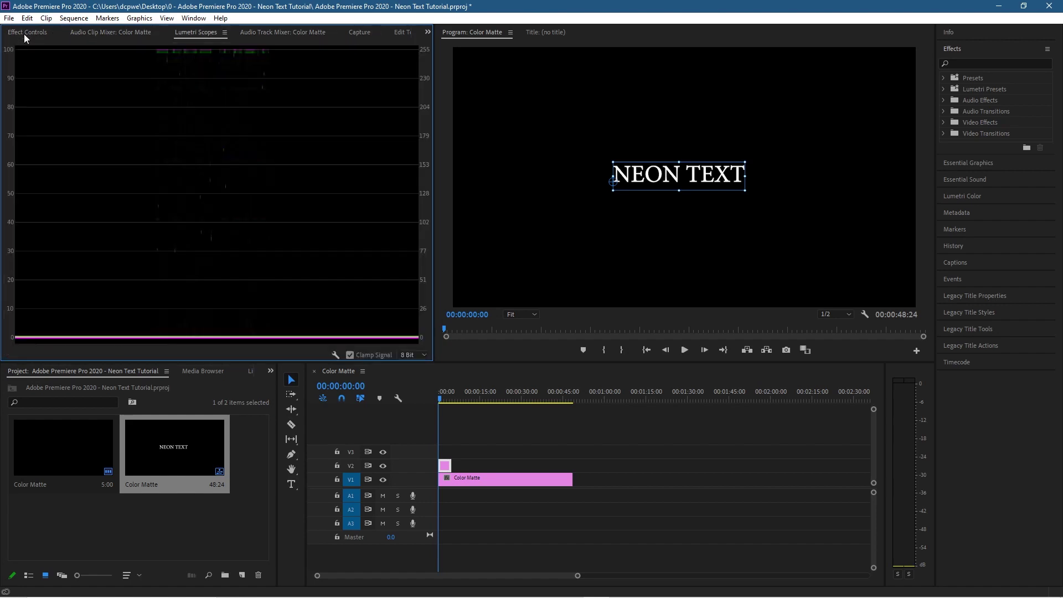
{"action": "scroll", "coordinate": [24, 34], "scroll_direction": "up", "scroll_amount": 2}
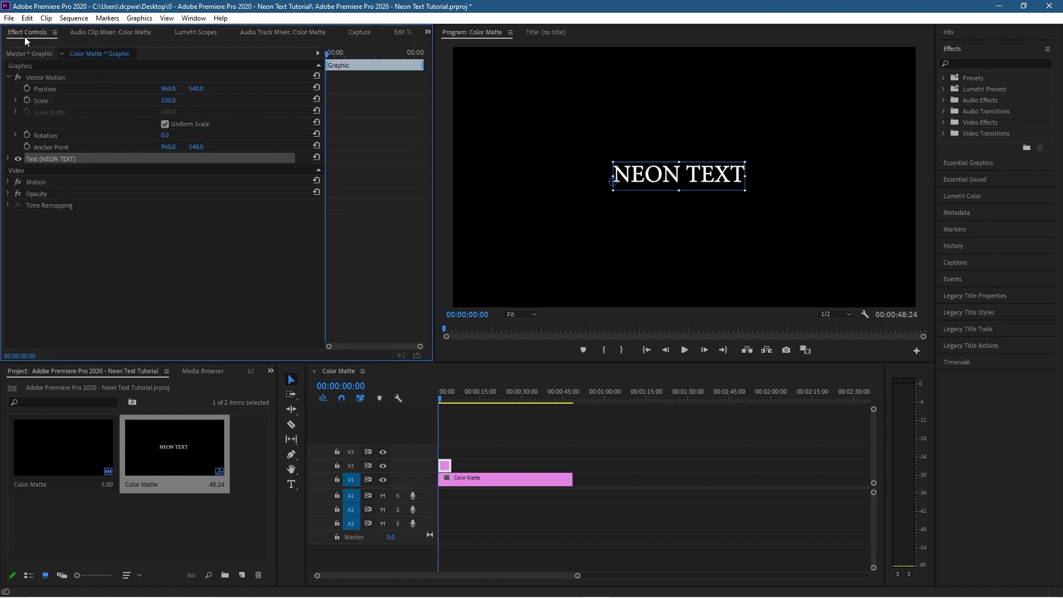
{"action": "left_click", "coordinate": [8, 158]}
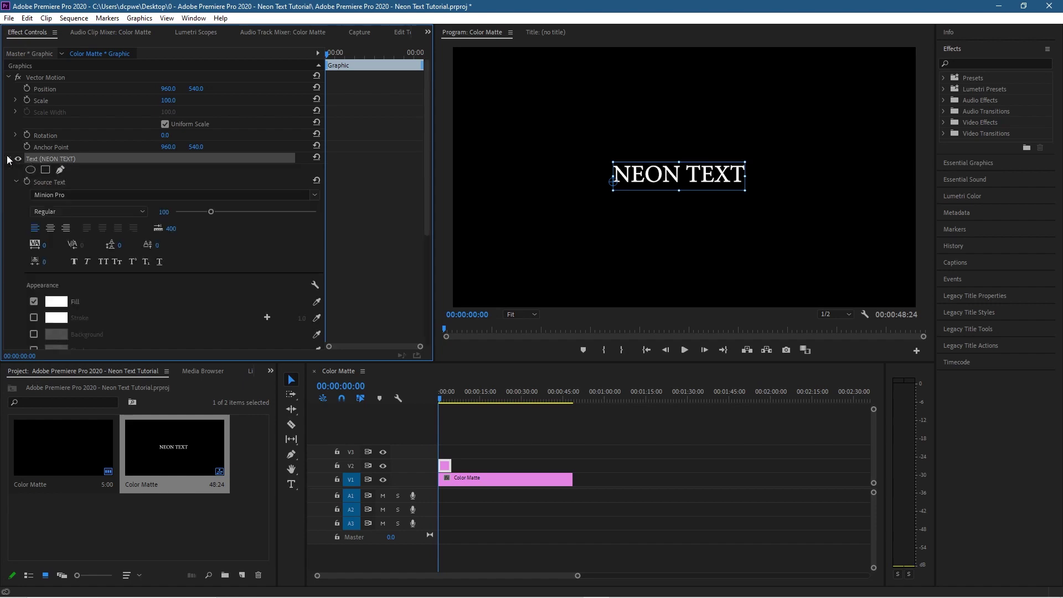
- Change the NEON TEXT font to Josefin Slab Thin at size 272
{"action": "left_click", "coordinate": [85, 193]}
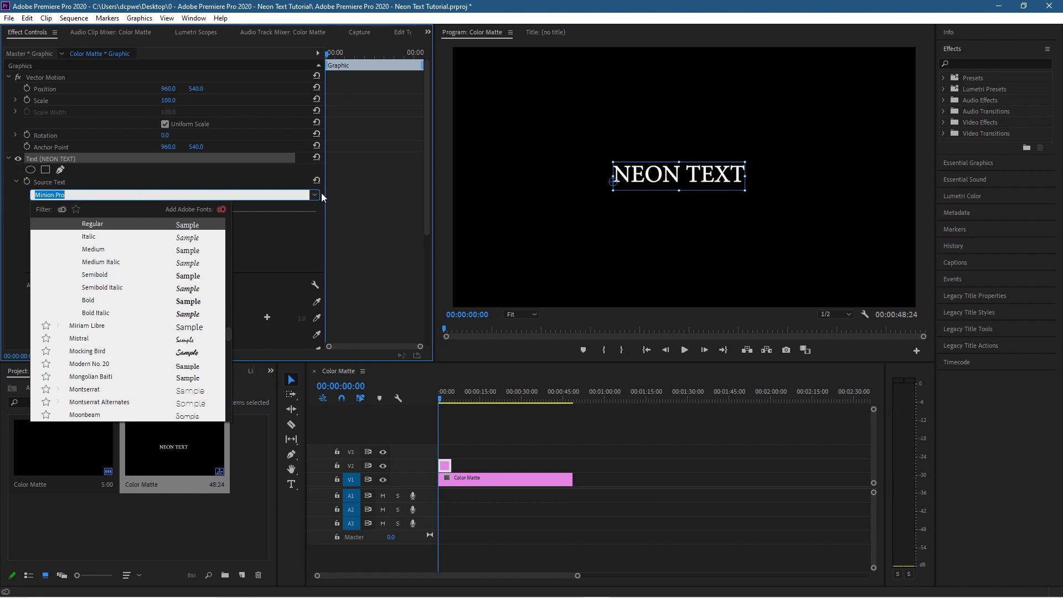
{"action": "scroll", "coordinate": [133, 282], "scroll_direction": "up", "scroll_amount": 20}
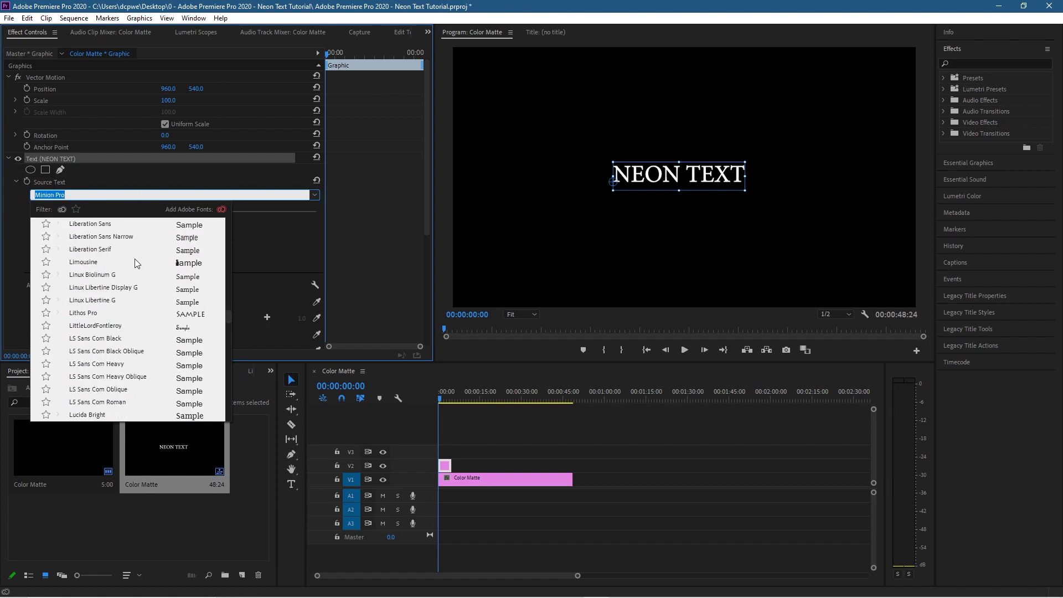
{"action": "scroll", "coordinate": [154, 267], "scroll_direction": "down", "scroll_amount": 10}
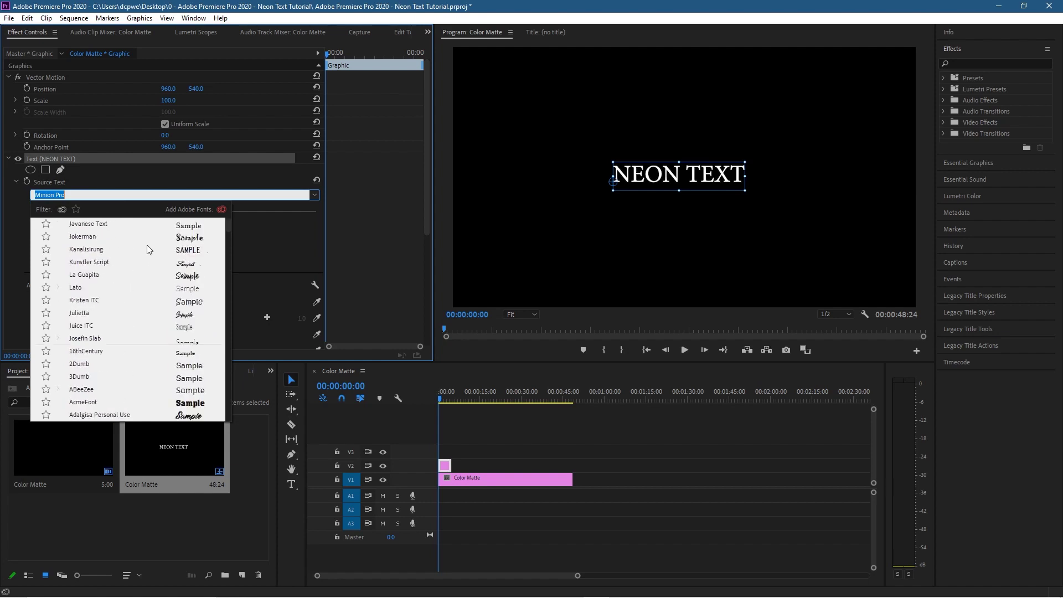
{"action": "left_click", "coordinate": [92, 339]}
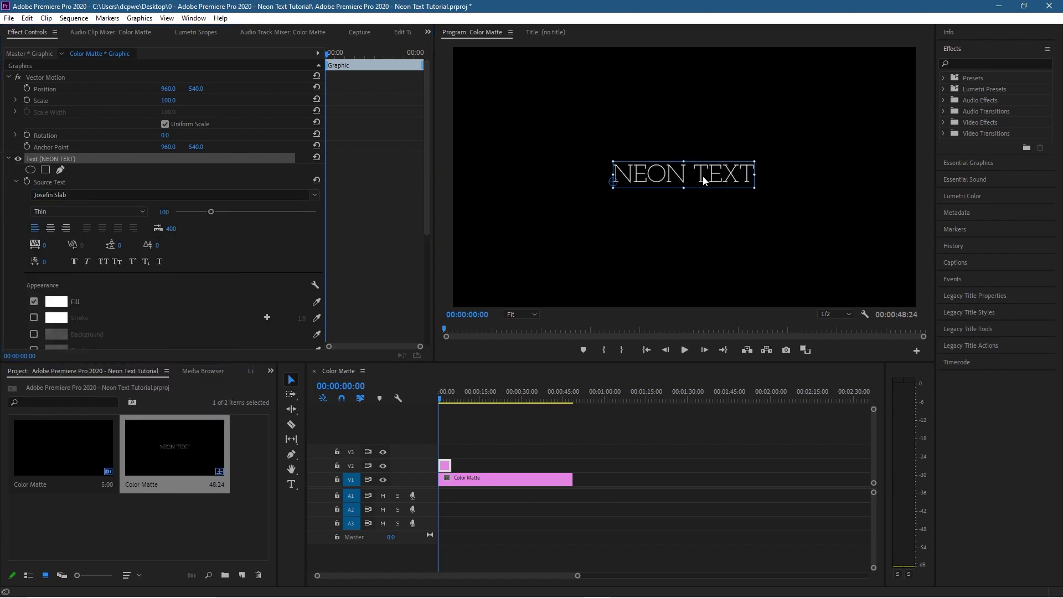
{"action": "left_click_drag", "start_coordinate": [215, 215], "coordinate": [271, 213]}
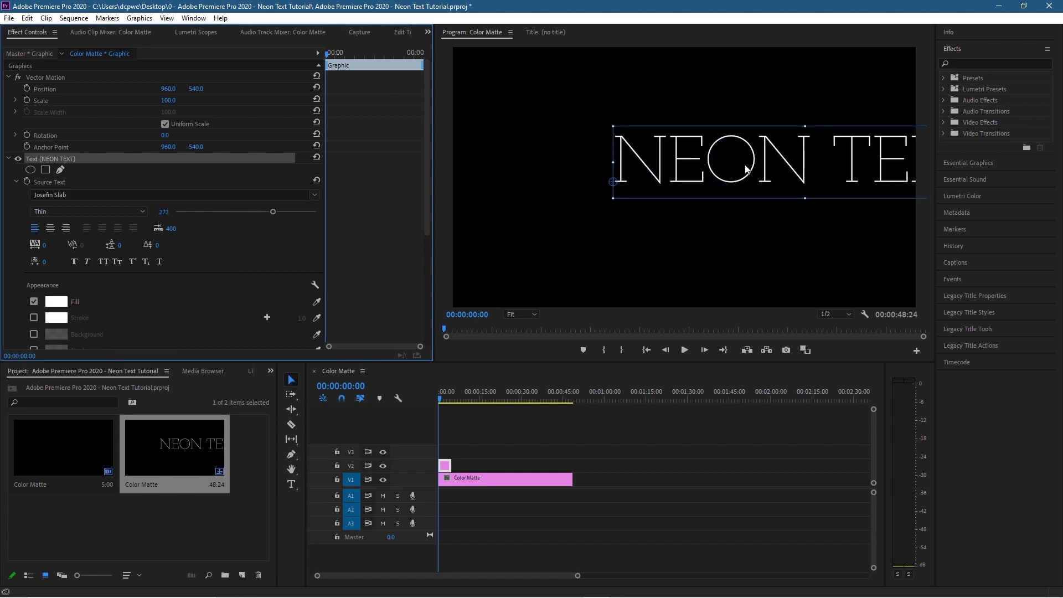
- Centre NEON TEXT in the frame
{"action": "left_click_drag", "start_coordinate": [757, 168], "coordinate": [635, 174]}
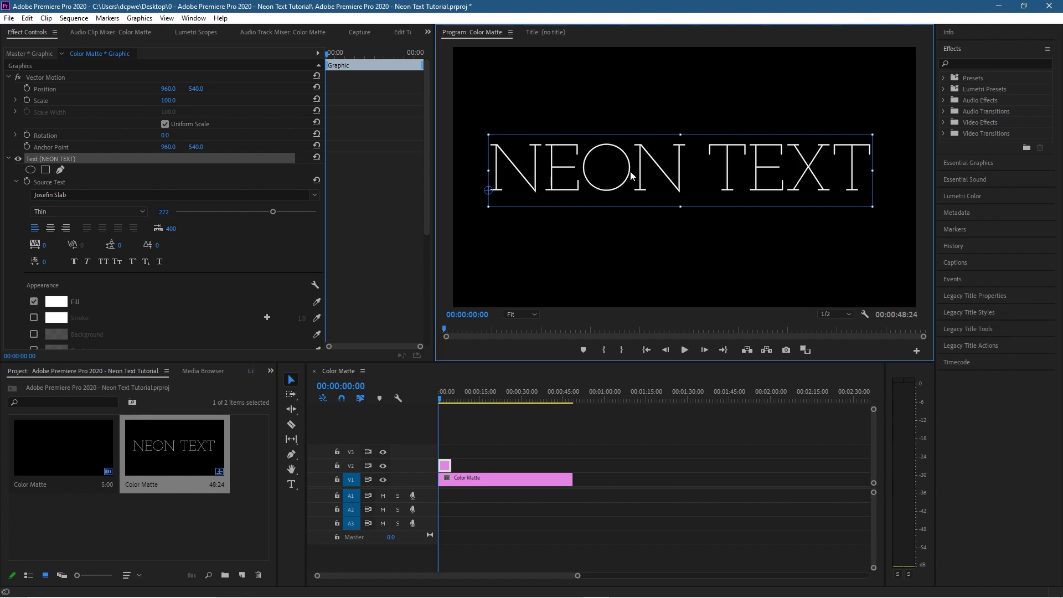
{"action": "left_click_drag", "start_coordinate": [630, 171], "coordinate": [636, 183]}
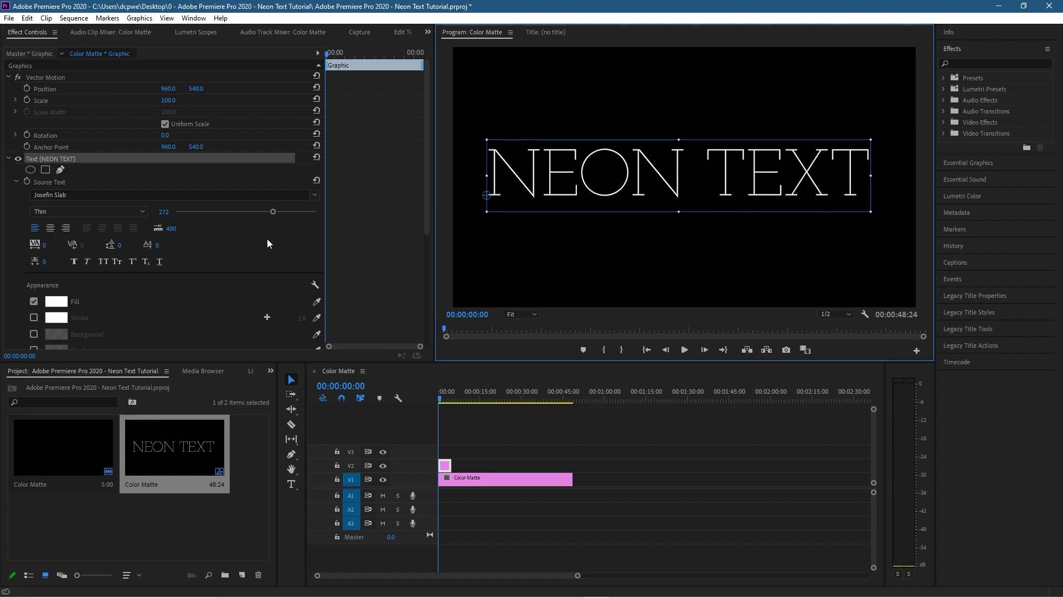
{"action": "left_click", "coordinate": [56, 302]}
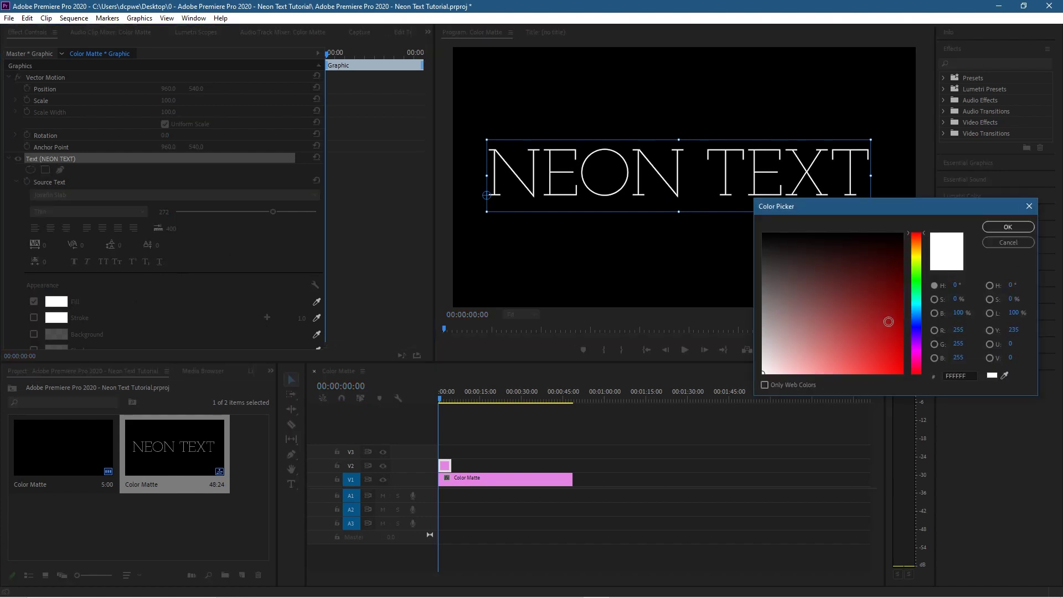
- Pick magenta E70DEF as the NEON TEXT fill colour and confirm it
{"action": "left_click", "coordinate": [916, 349]}
{"action": "left_click_drag", "start_coordinate": [884, 340], "coordinate": [895, 364]}
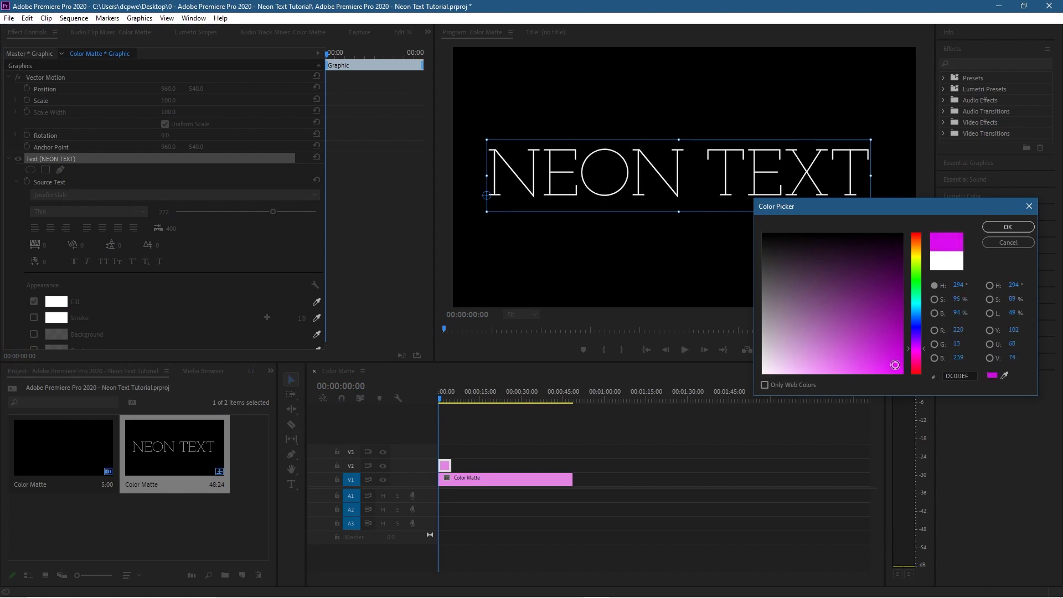
{"action": "left_click", "coordinate": [922, 347]}
{"action": "left_click", "coordinate": [925, 354]}
{"action": "left_click", "coordinate": [1008, 227]}
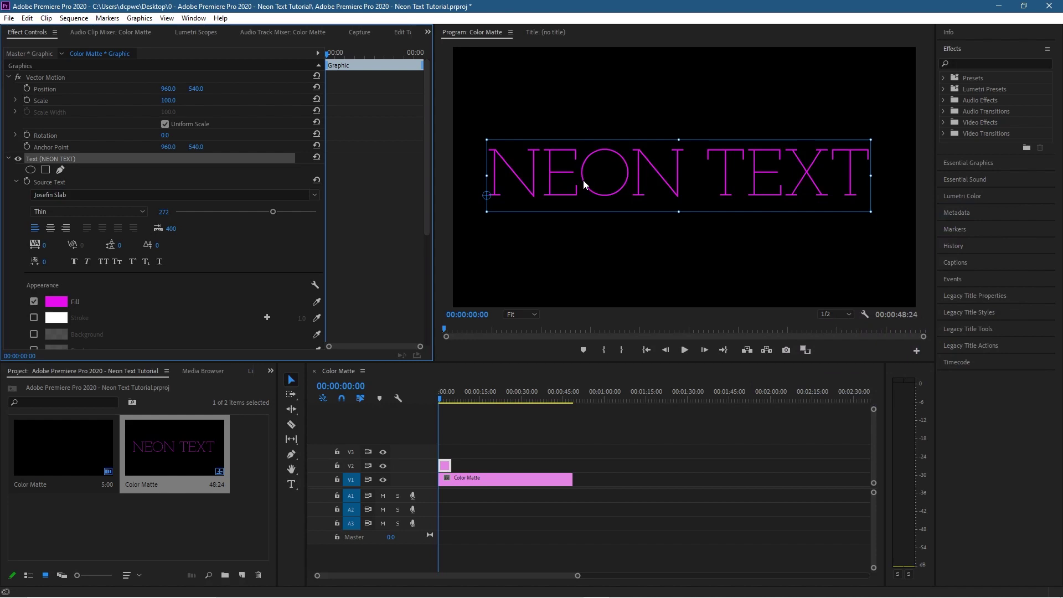
{"action": "left_click", "coordinate": [9, 18]}
- Search Effects for 'glow' and apply VR Glow to the NEON TEXT clip
{"action": "key", "text": "Escape"}
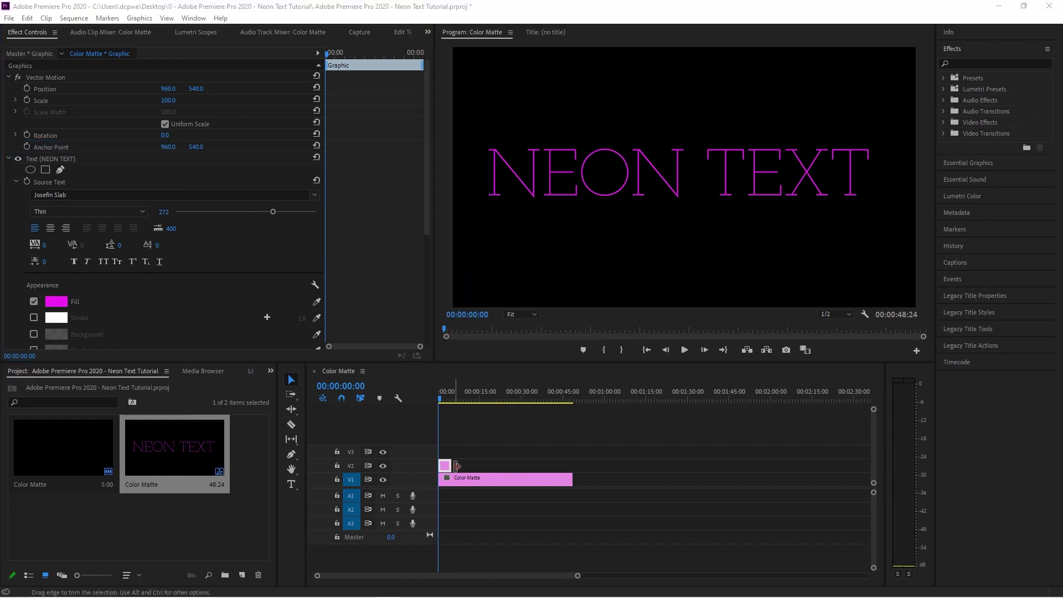
{"action": "left_click", "coordinate": [987, 61]}
{"action": "type", "text": "glow"}
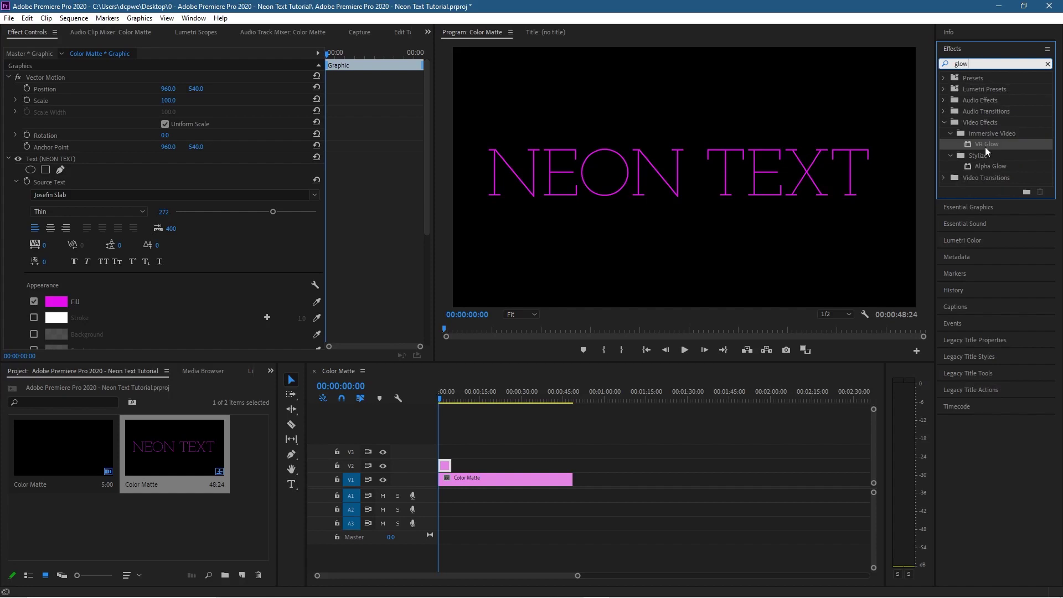
{"action": "left_click", "coordinate": [991, 141]}
{"action": "left_click_drag", "start_coordinate": [988, 143], "coordinate": [445, 467]}
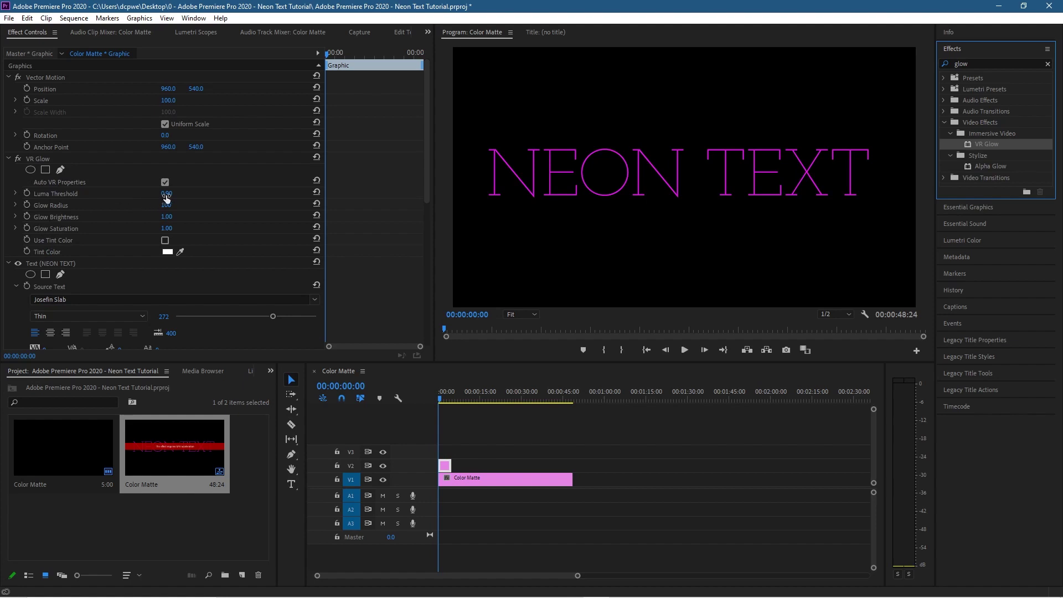
- Set VR Glow Luma Threshold 0, Radius 31, Brightness 10, Saturation 10, and enable Use Tint Color
{"action": "left_click_drag", "start_coordinate": [166, 195], "coordinate": [177, 193]}
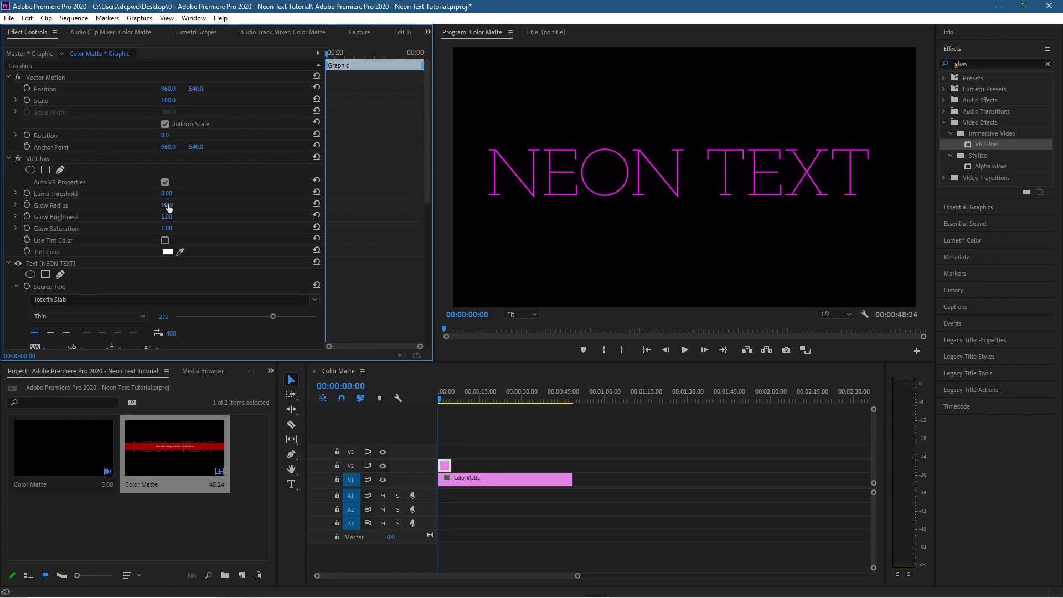
{"action": "left_click_drag", "start_coordinate": [166, 205], "coordinate": [150, 204]}
{"action": "left_click_drag", "start_coordinate": [169, 219], "coordinate": [238, 219]}
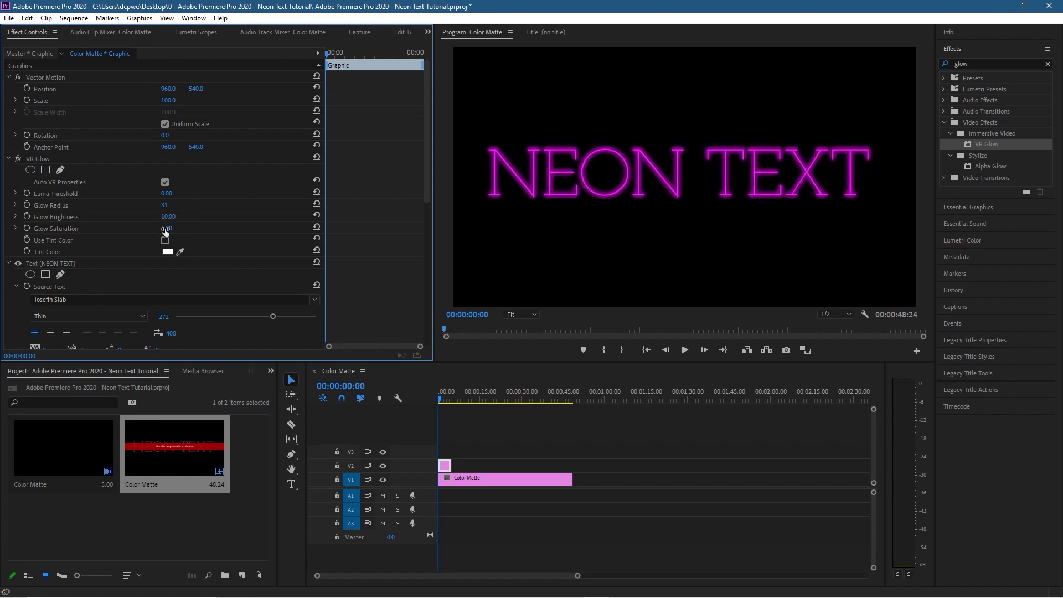
{"action": "left_click_drag", "start_coordinate": [165, 231], "coordinate": [221, 231]}
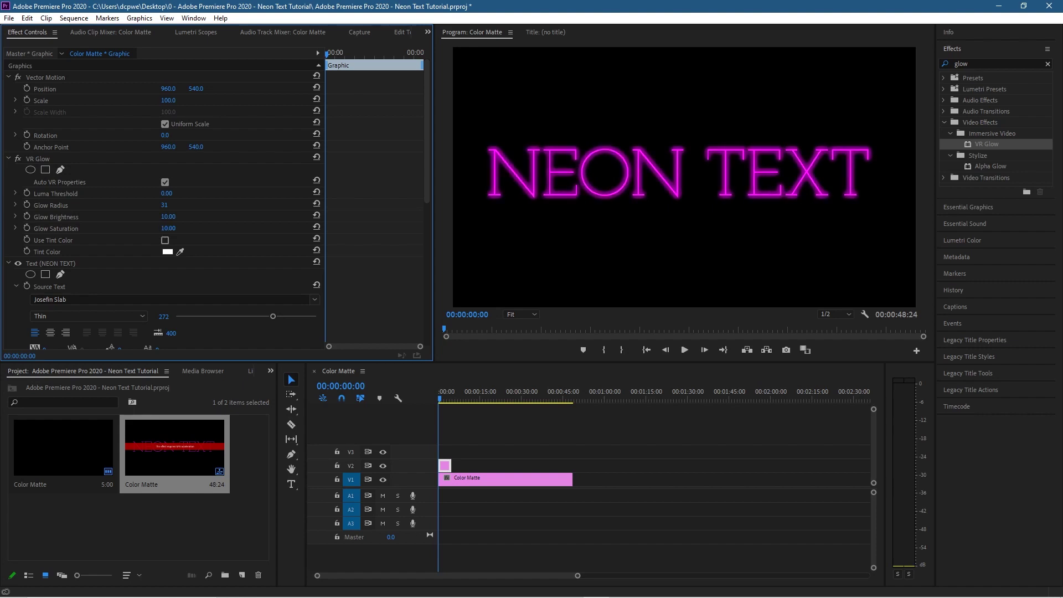
{"action": "left_click", "coordinate": [165, 241]}
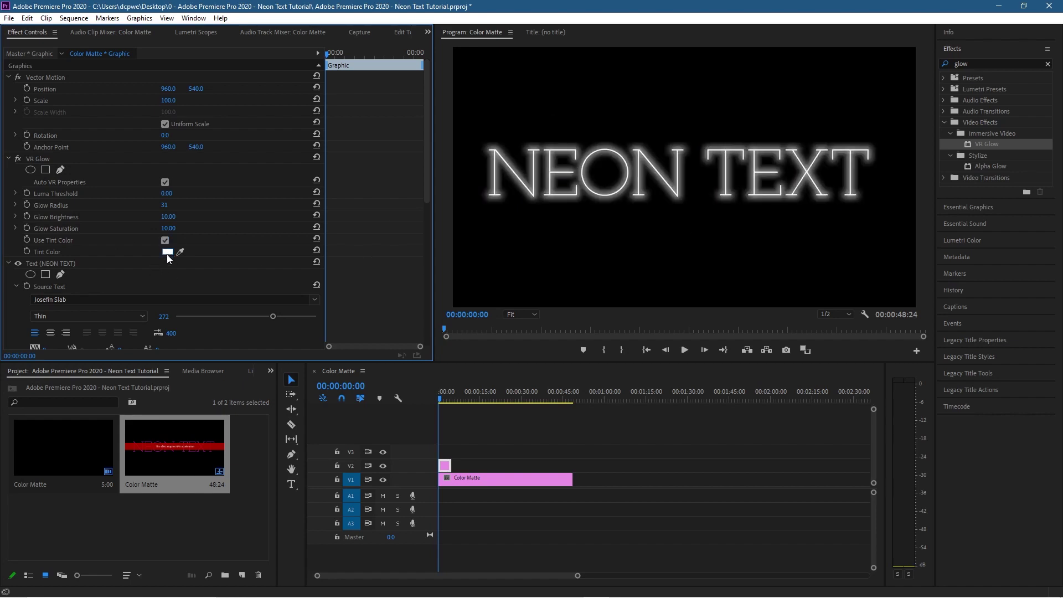
{"action": "left_click", "coordinate": [168, 252]}
- Set the VR Glow tint colour to magenta E516D9
{"action": "left_click", "coordinate": [917, 353]}
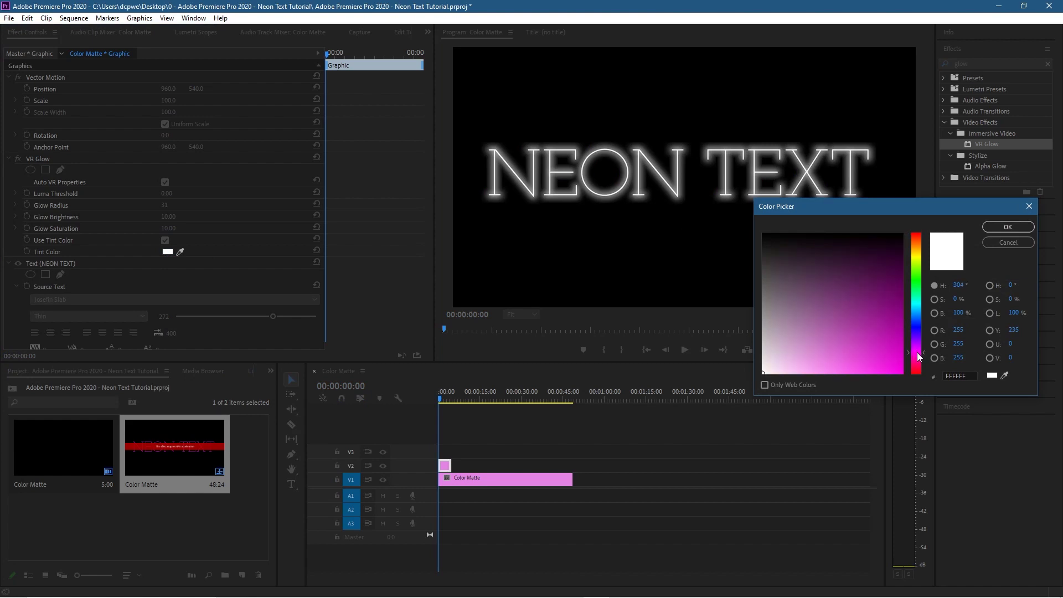
{"action": "mouse_move", "coordinate": [918, 353]}
{"action": "left_mouse_down"}
{"action": "mouse_move", "coordinate": [889, 346]}
{"action": "mouse_move", "coordinate": [889, 359]}
{"action": "left_mouse_up"}
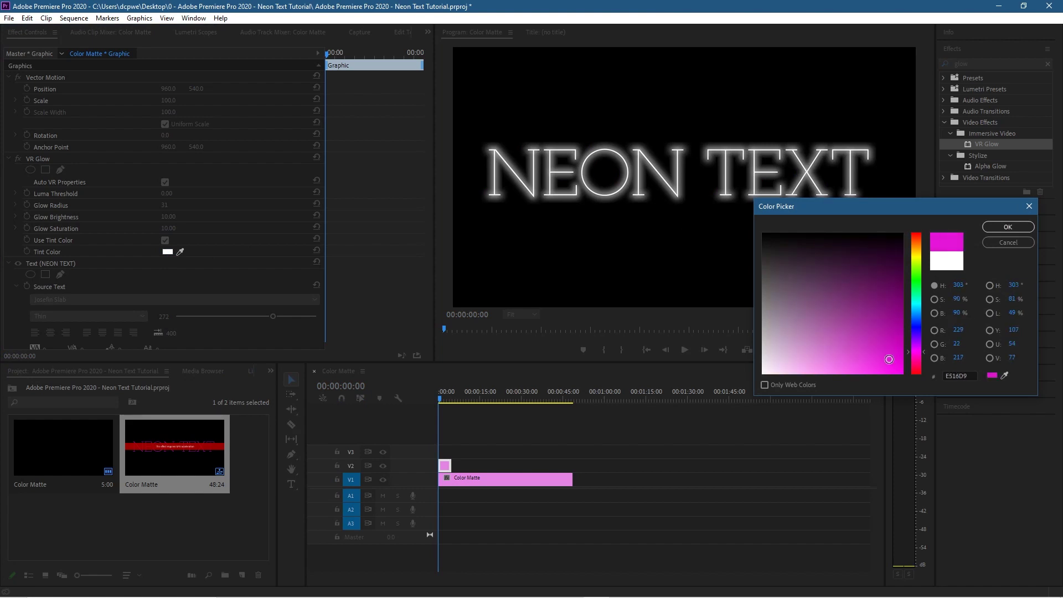
{"action": "left_click", "coordinate": [1013, 228]}
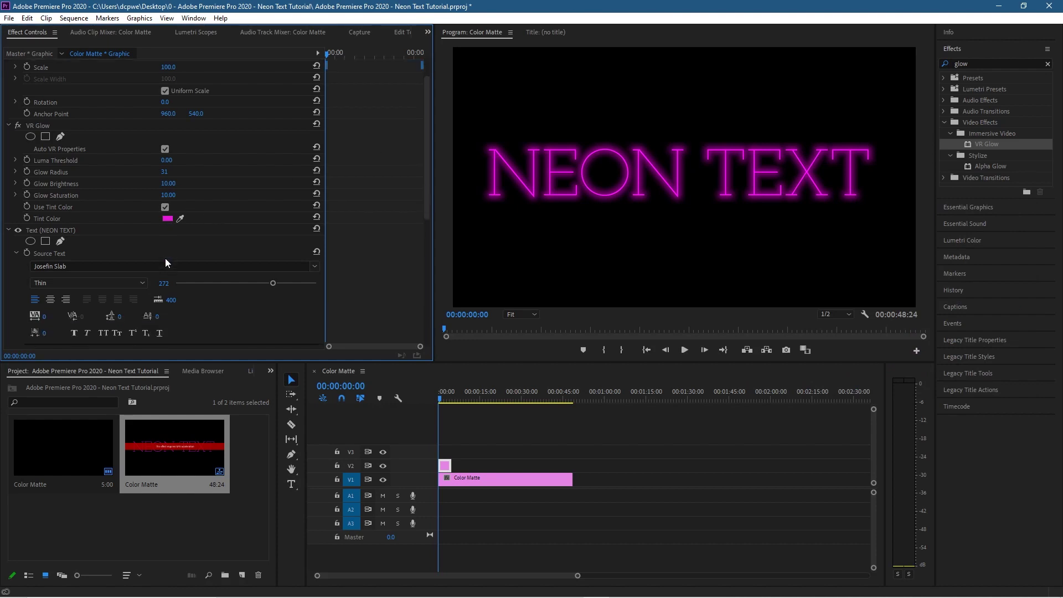
{"action": "scroll", "coordinate": [166, 258], "scroll_direction": "down", "scroll_amount": 4}
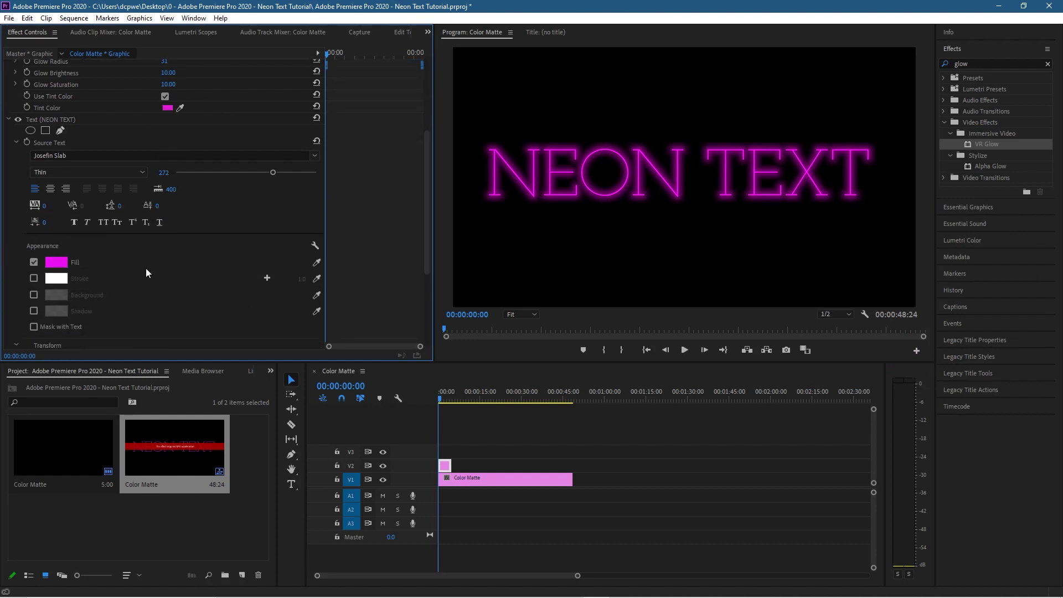
{"action": "scroll", "coordinate": [147, 267], "scroll_direction": "down", "scroll_amount": 2}
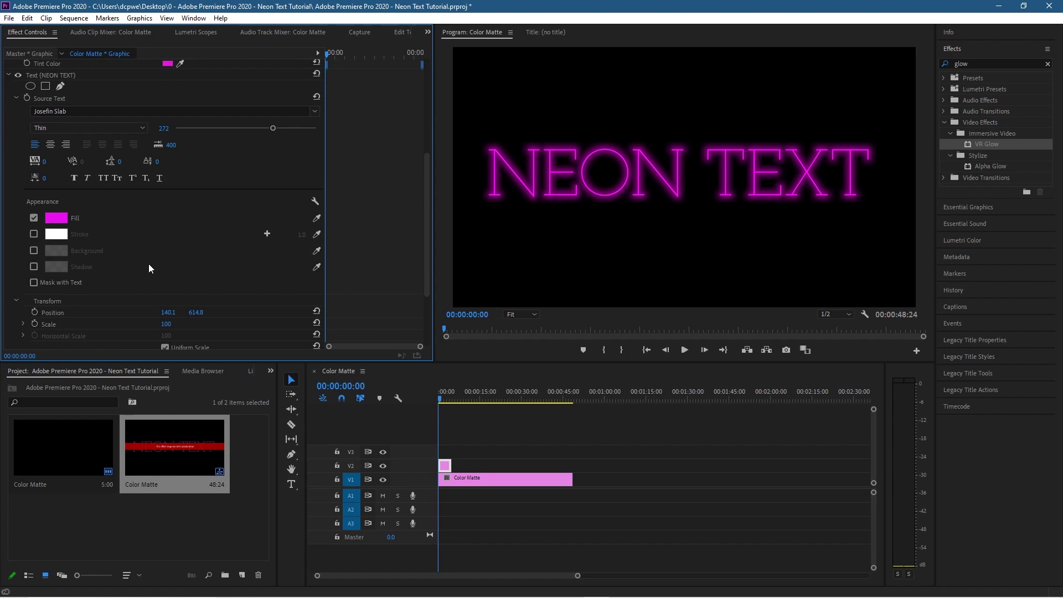
{"action": "scroll", "coordinate": [148, 268], "scroll_direction": "down", "scroll_amount": 1}
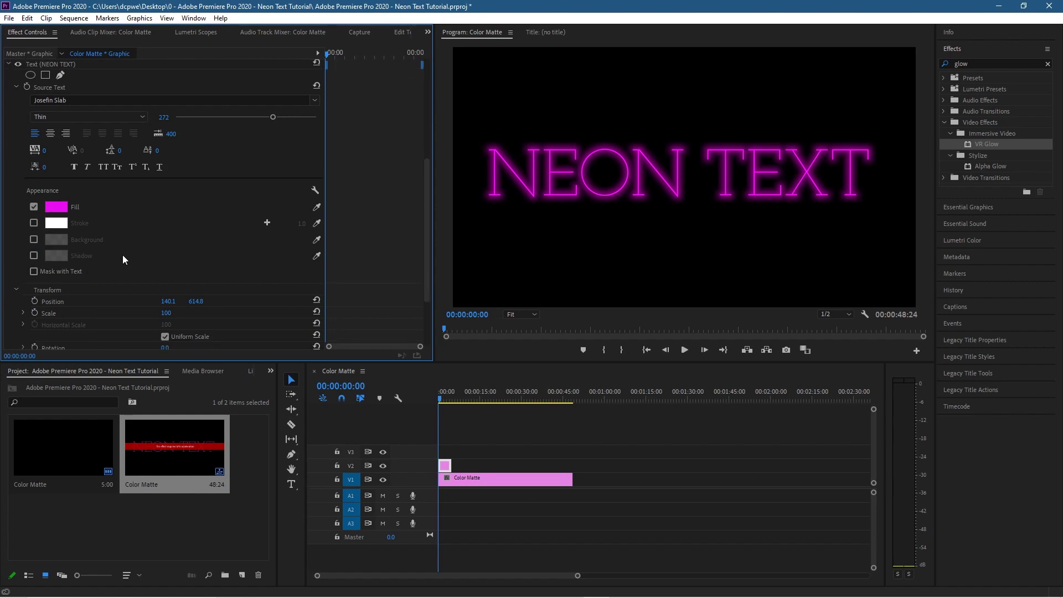
- Enable the white text stroke and widen it to 6.0
{"action": "left_click", "coordinate": [34, 222]}
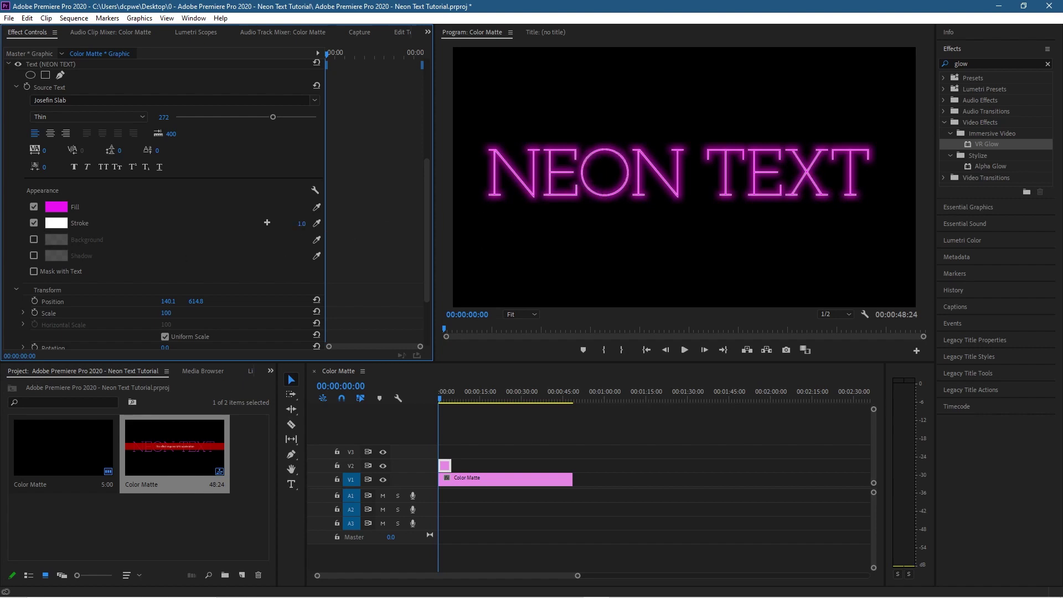
{"action": "left_click_drag", "start_coordinate": [301, 223], "coordinate": [304, 224]}
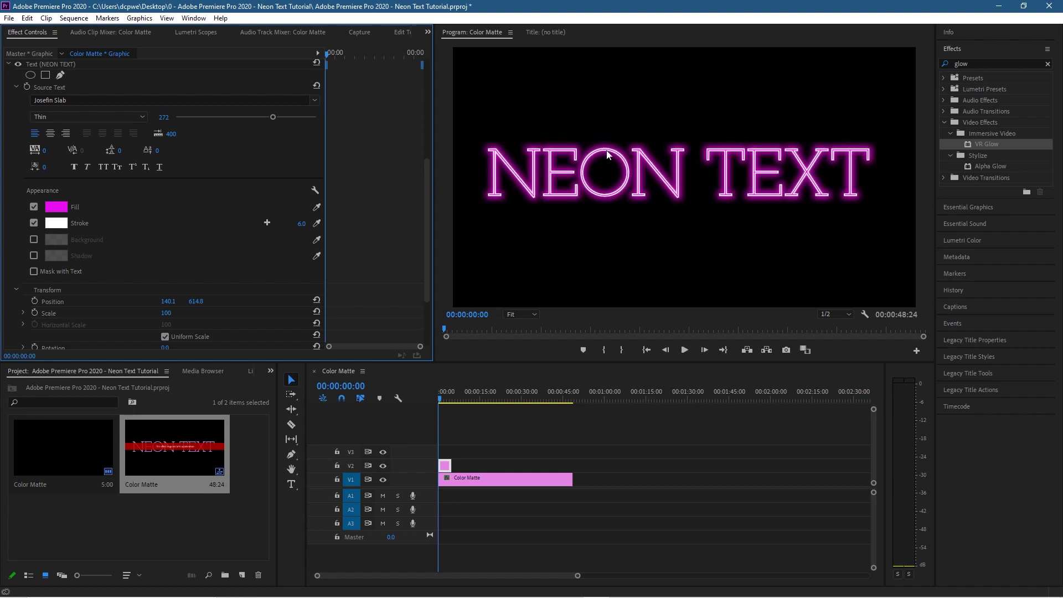
- Scrub the VR Glow radius through larger values, settling at 32
{"action": "scroll", "coordinate": [165, 198], "scroll_direction": "up", "scroll_amount": 5}
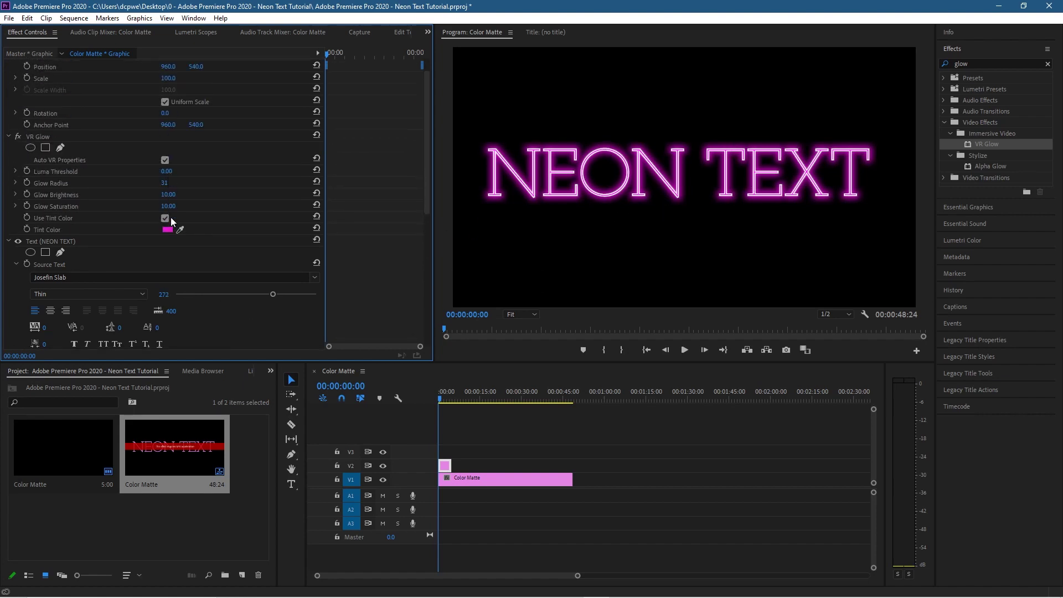
{"action": "left_click_drag", "start_coordinate": [171, 185], "coordinate": [182, 185]}
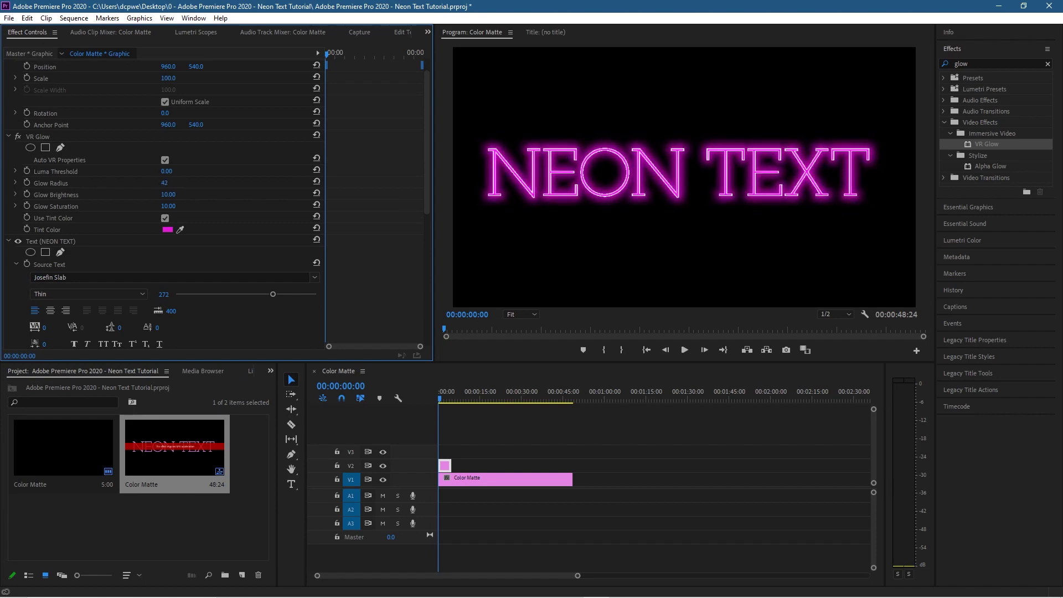
{"action": "left_click_drag", "start_coordinate": [171, 183], "coordinate": [167, 183]}
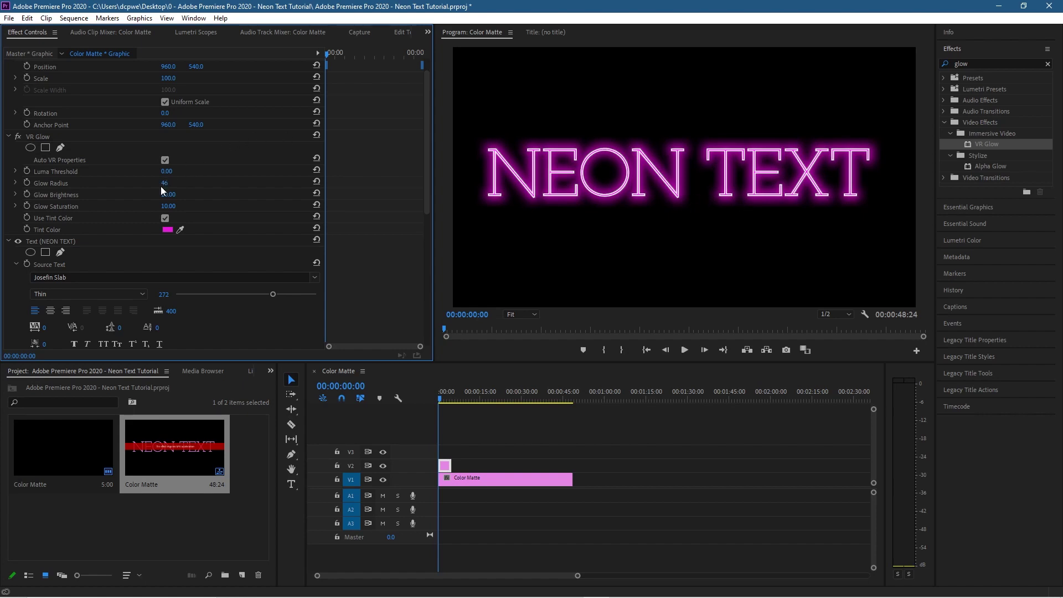
{"action": "left_click_drag", "start_coordinate": [162, 187], "coordinate": [439, 118]}
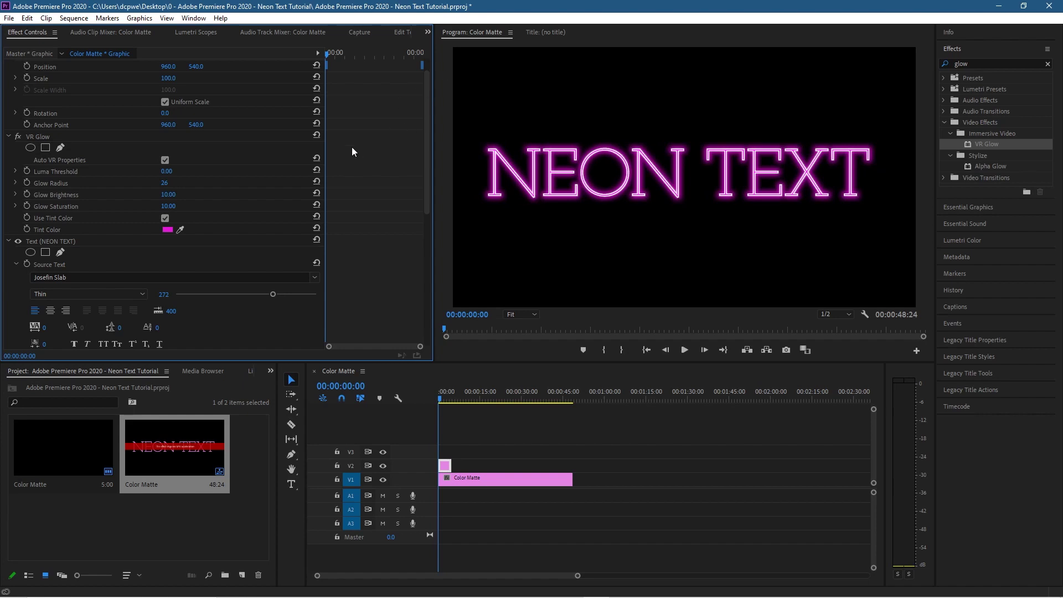
{"action": "left_click_drag", "start_coordinate": [164, 187], "coordinate": [465, 143]}
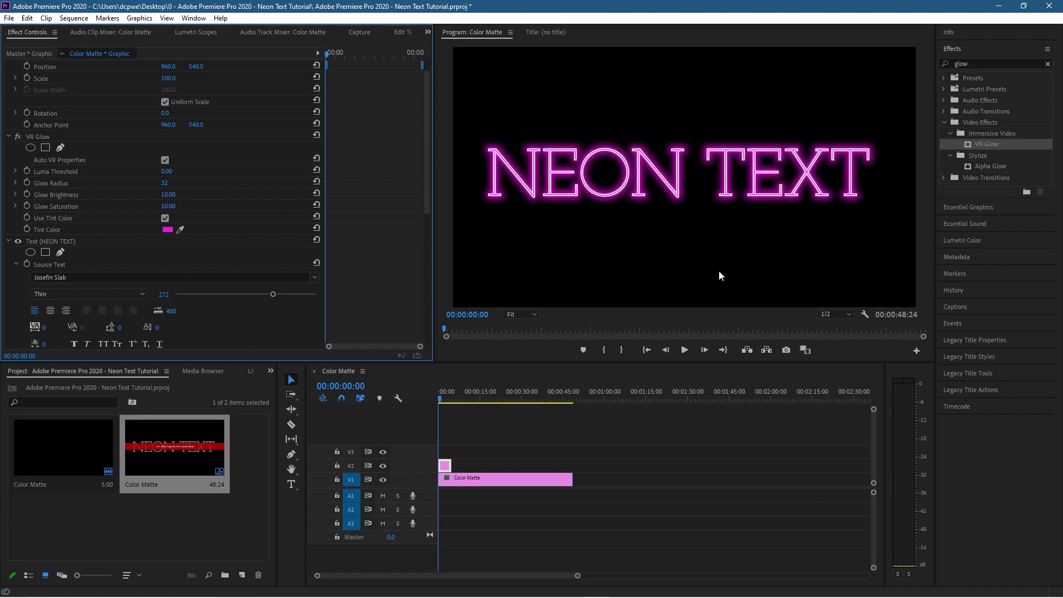
{"action": "left_click", "coordinate": [165, 218]}
- Compare the glow tint and stroke on and off, then make the stroke red
{"action": "left_click", "coordinate": [165, 218]}
{"action": "scroll", "coordinate": [164, 235], "scroll_direction": "down", "scroll_amount": 4}
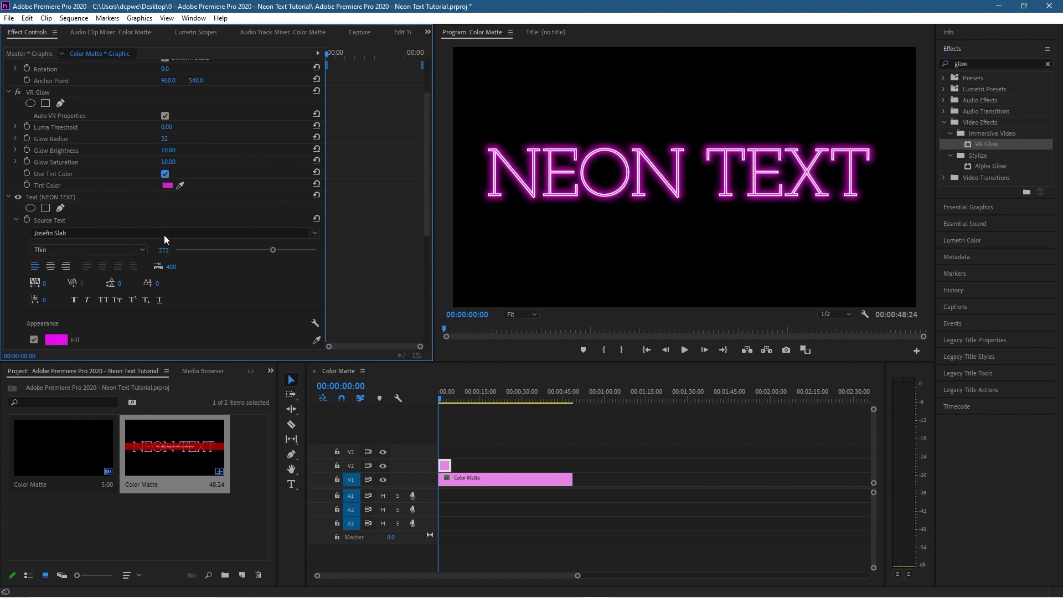
{"action": "left_click", "coordinate": [31, 280]}
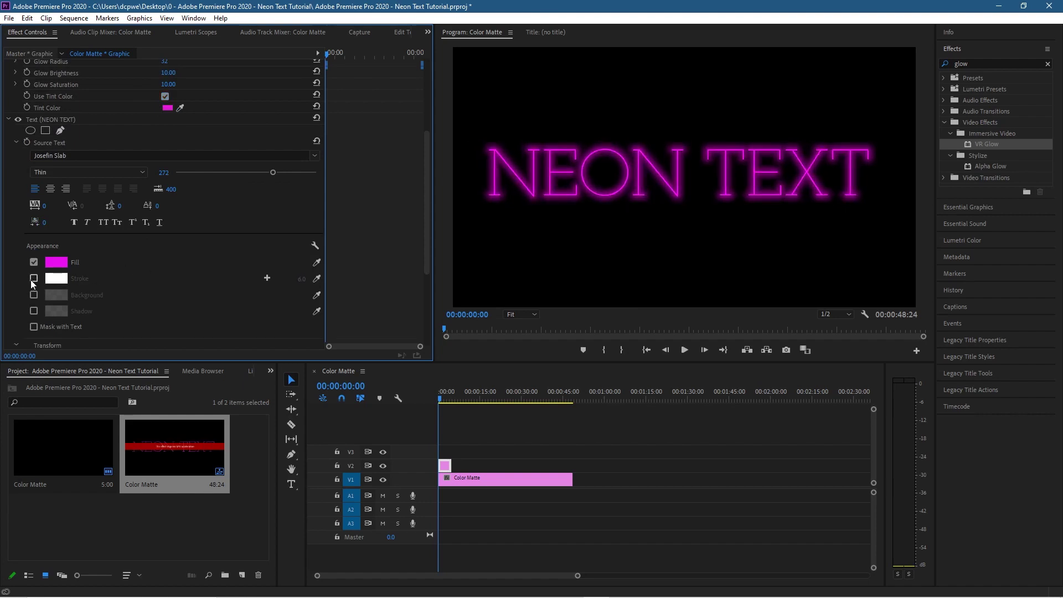
{"action": "left_click", "coordinate": [31, 280]}
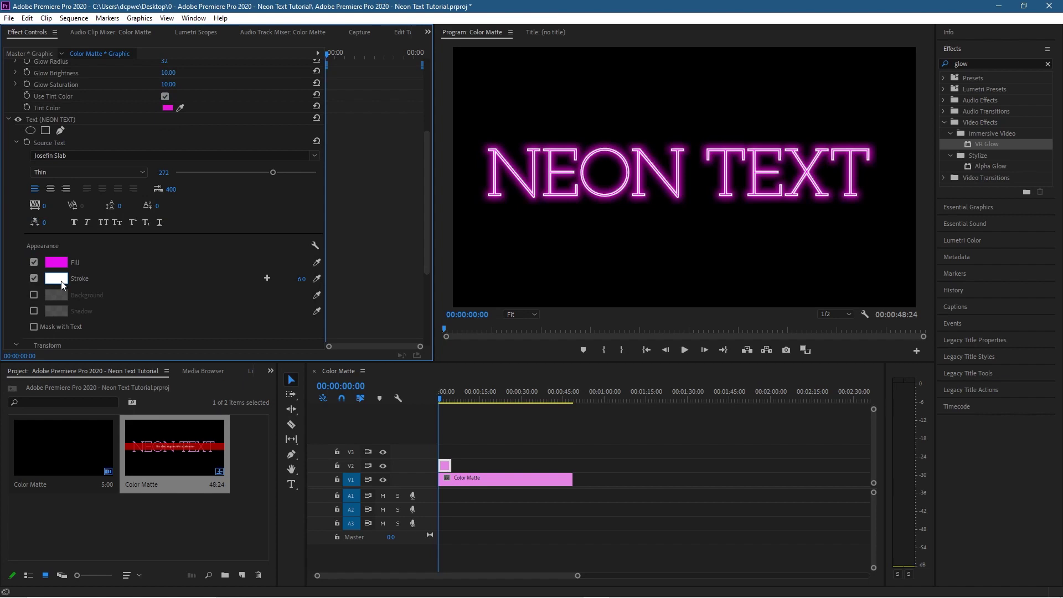
{"action": "left_click", "coordinate": [56, 278]}
{"action": "left_click_drag", "start_coordinate": [806, 205], "coordinate": [404, 289]}
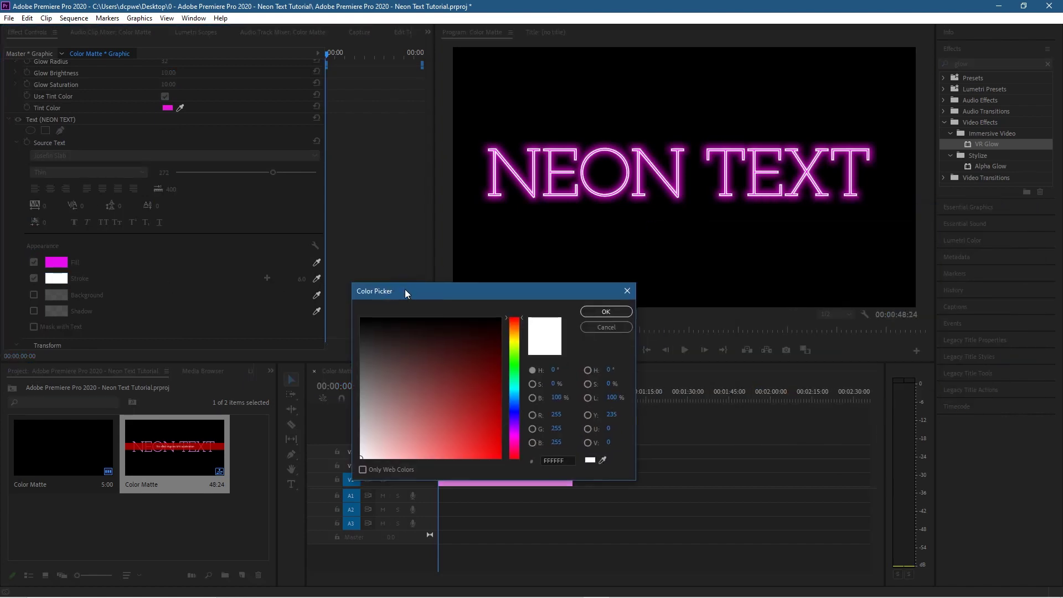
{"action": "left_click", "coordinate": [492, 432]}
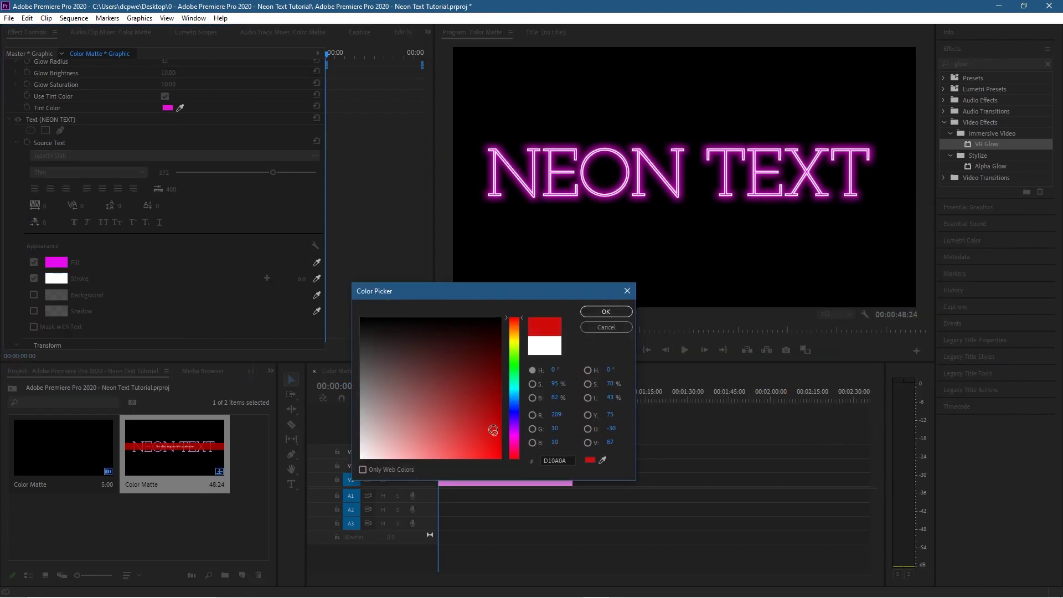
{"action": "left_click", "coordinate": [483, 431]}
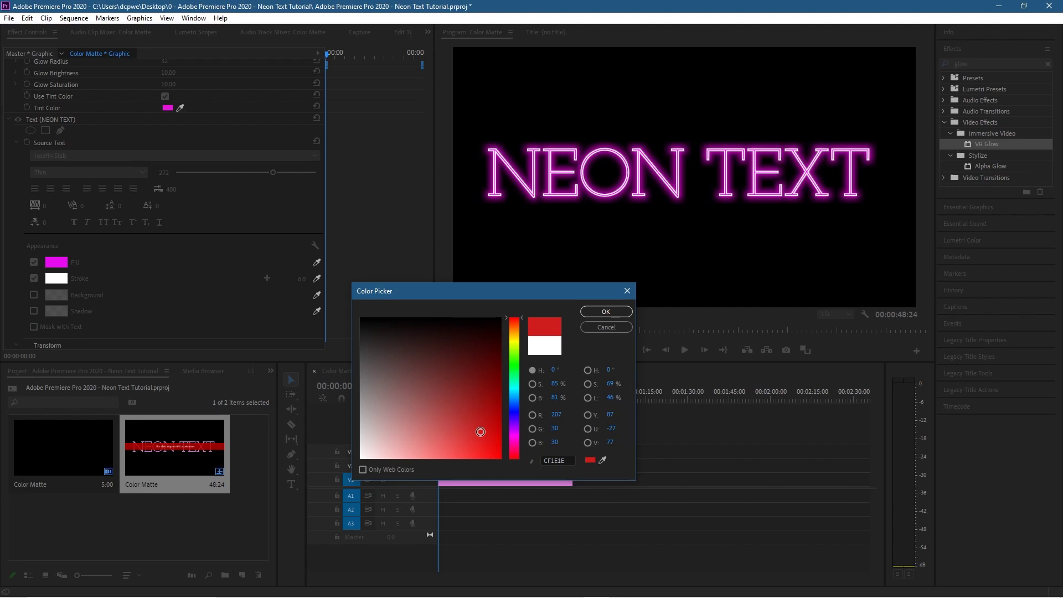
{"action": "left_click", "coordinate": [600, 311]}
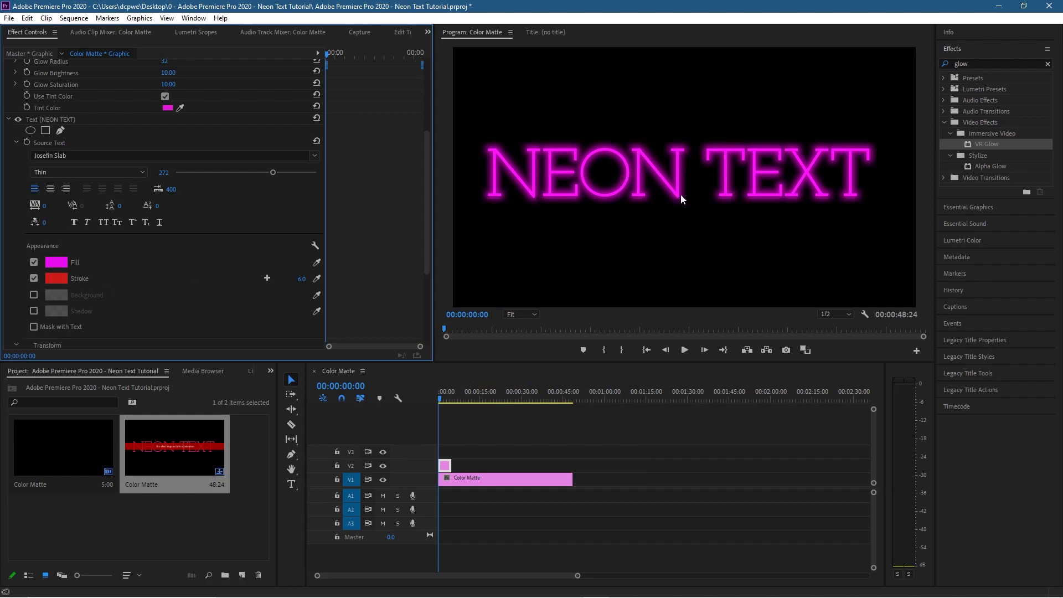
- Thin the stroke width down to 1.0
{"action": "left_click", "coordinate": [301, 279]}
{"action": "type", "text": "63"}
{"action": "key", "text": "Return"}
{"action": "mouse_move", "coordinate": [299, 278]}
{"action": "left_mouse_down"}
{"action": "mouse_move", "coordinate": [271, 279]}
{"action": "mouse_move", "coordinate": [289, 278]}
{"action": "left_mouse_up"}
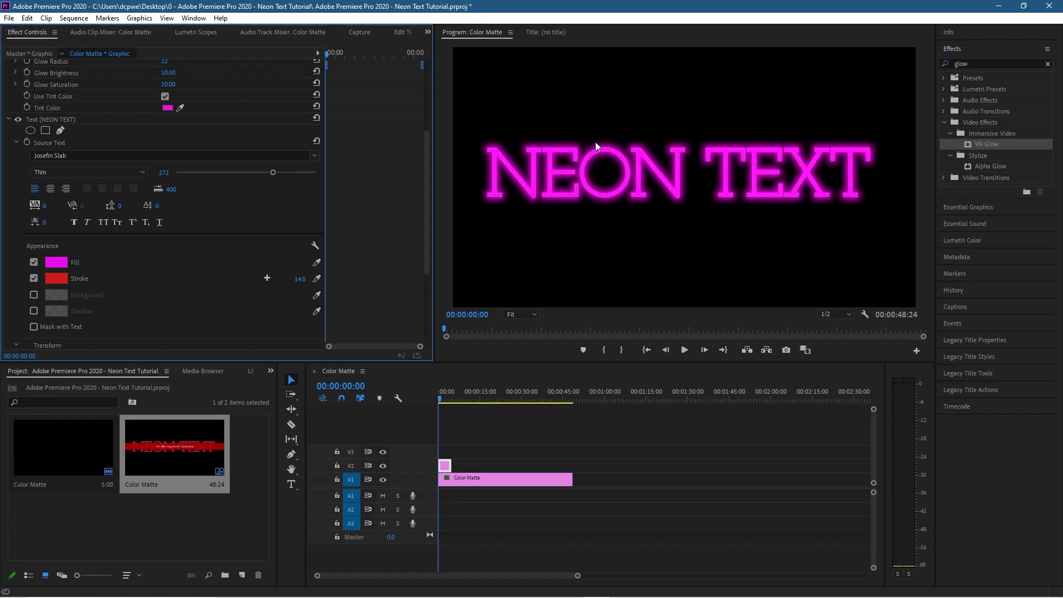
{"action": "left_click", "coordinate": [301, 279]}
{"action": "type", "text": "1"}
{"action": "key", "text": "Return"}
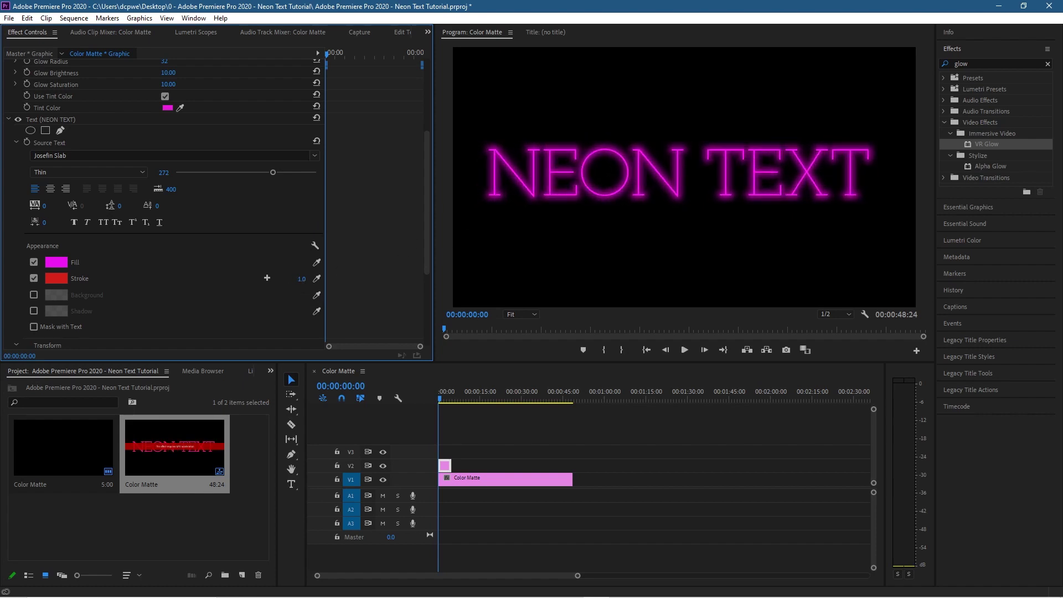
{"action": "left_click", "coordinate": [56, 278]}
- Try a near-black stroke at width 14.0, then undo the width change
{"action": "left_click_drag", "start_coordinate": [415, 351], "coordinate": [351, 482]}
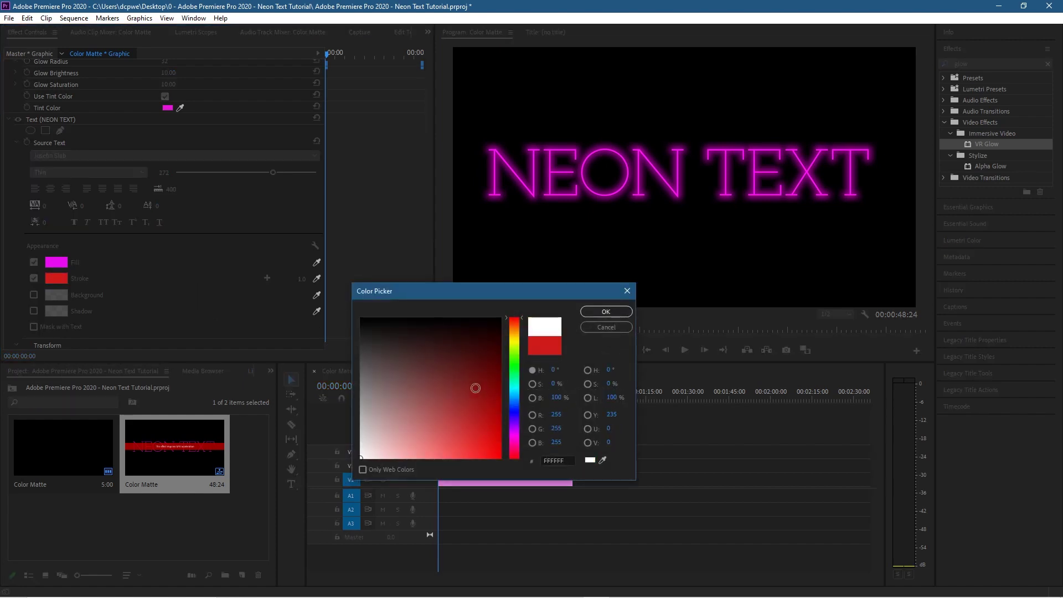
{"action": "left_click", "coordinate": [386, 333]}
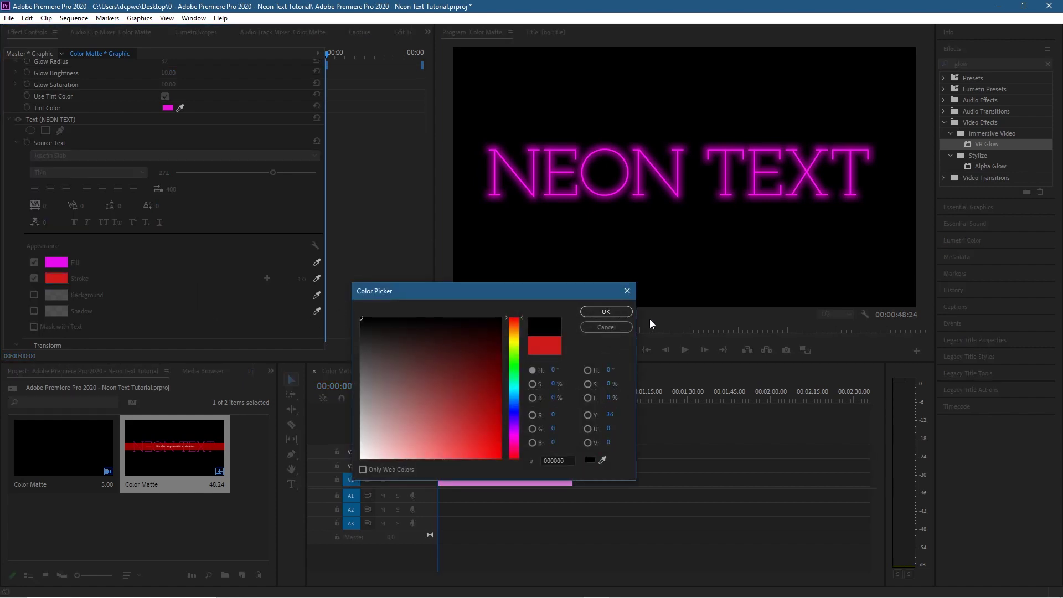
{"action": "left_click", "coordinate": [609, 311]}
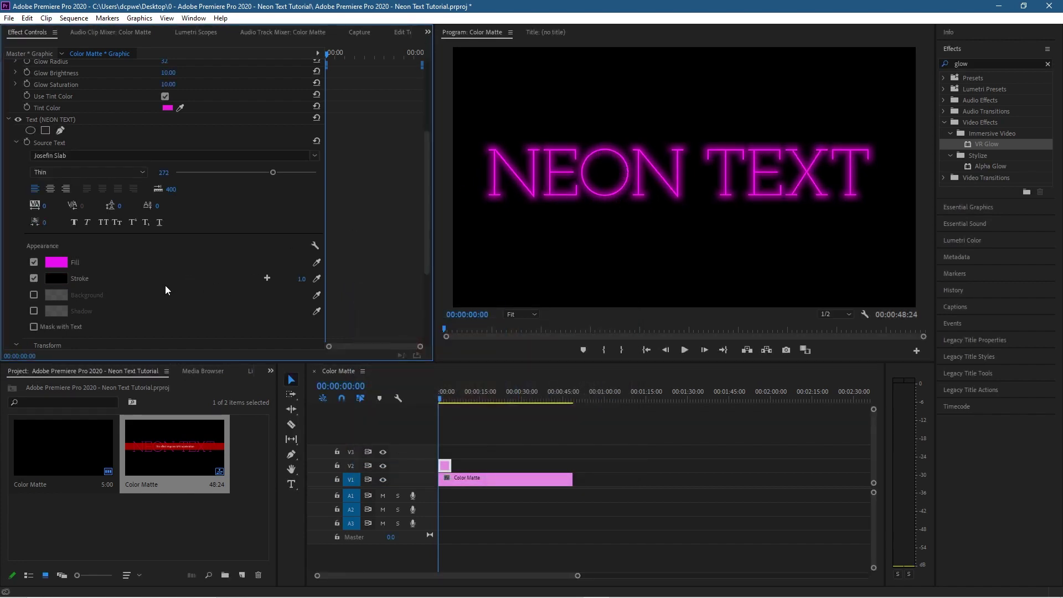
{"action": "left_click", "coordinate": [301, 278]}
{"action": "type", "text": "14"}
{"action": "key", "text": "Return"}
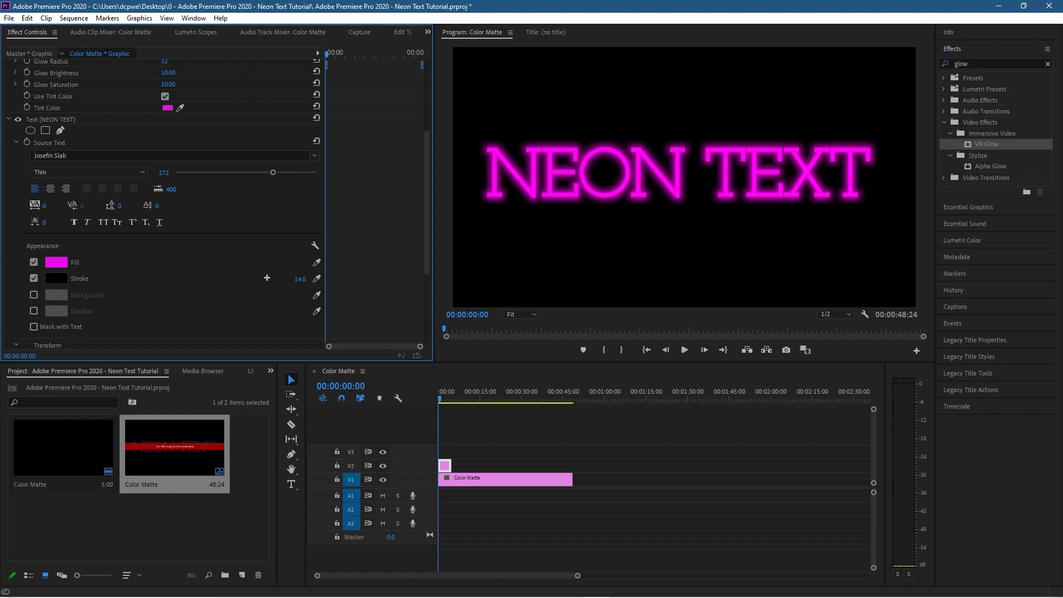
{"action": "key", "text": "ctrl+z"}
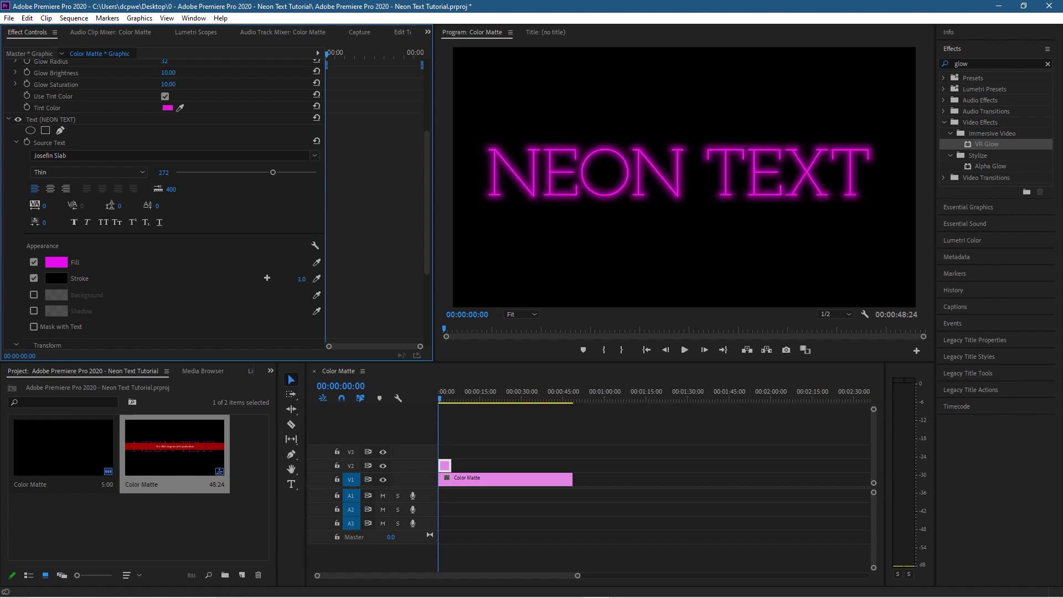
- Set the stroke colour back to white (FFFFFF)
{"action": "left_click", "coordinate": [65, 278]}
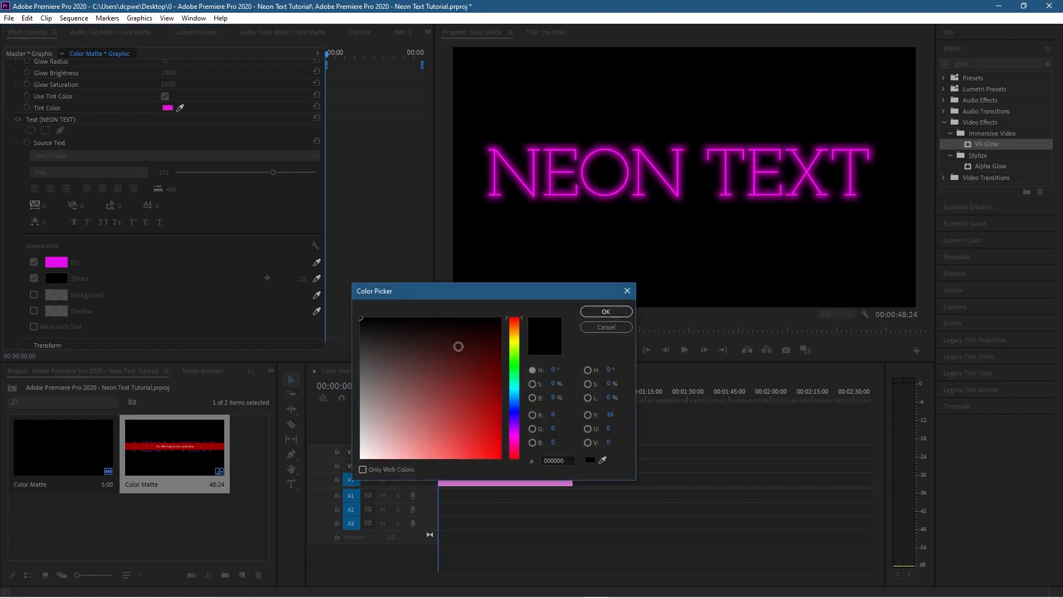
{"action": "left_click_drag", "start_coordinate": [458, 346], "coordinate": [360, 470]}
{"action": "left_click", "coordinate": [603, 312]}
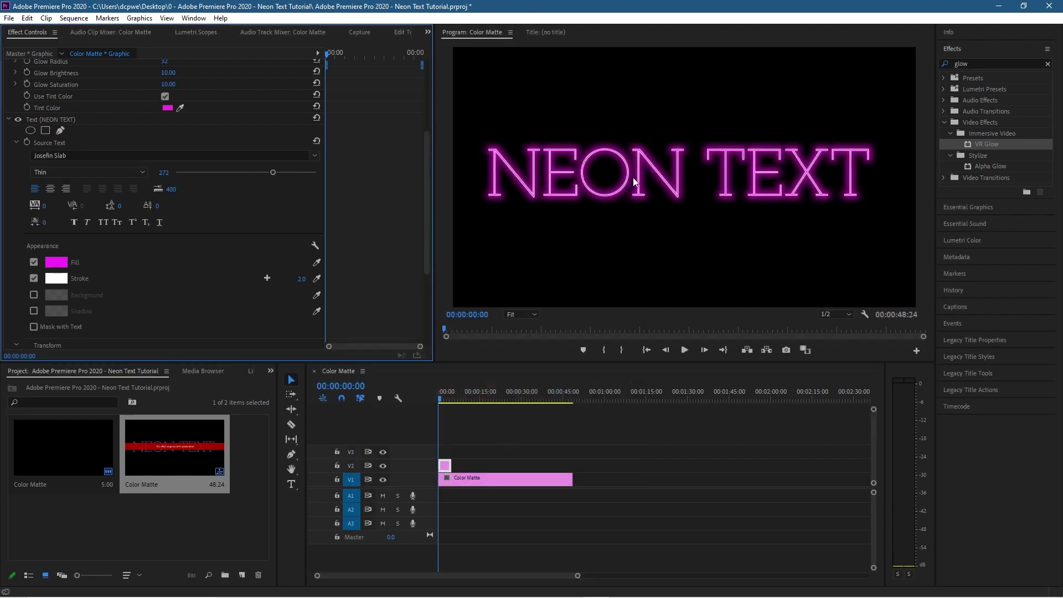
{"action": "left_click", "coordinate": [511, 315]}
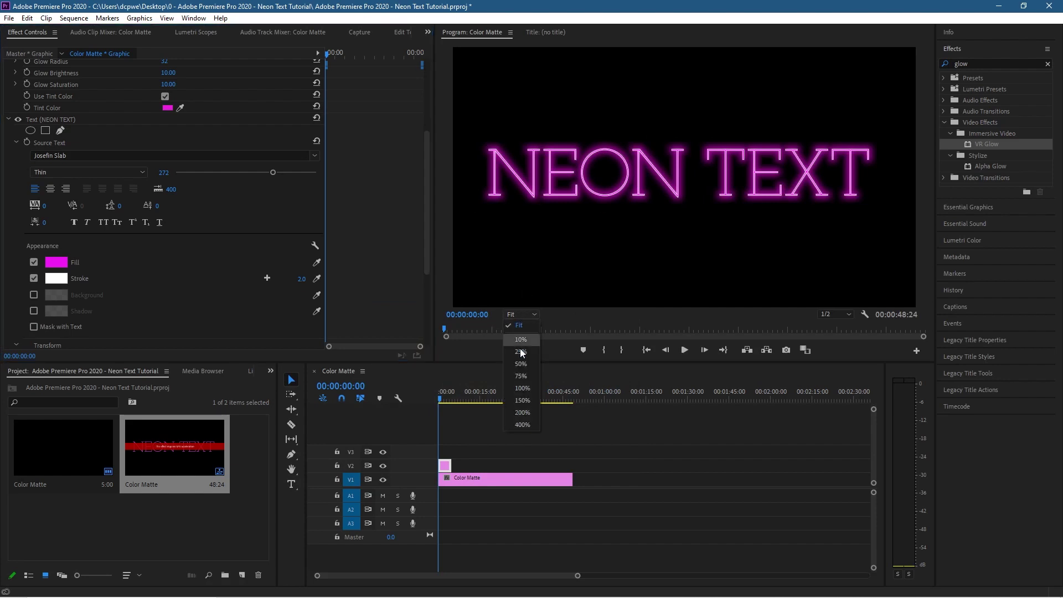
{"action": "left_click", "coordinate": [523, 399]}
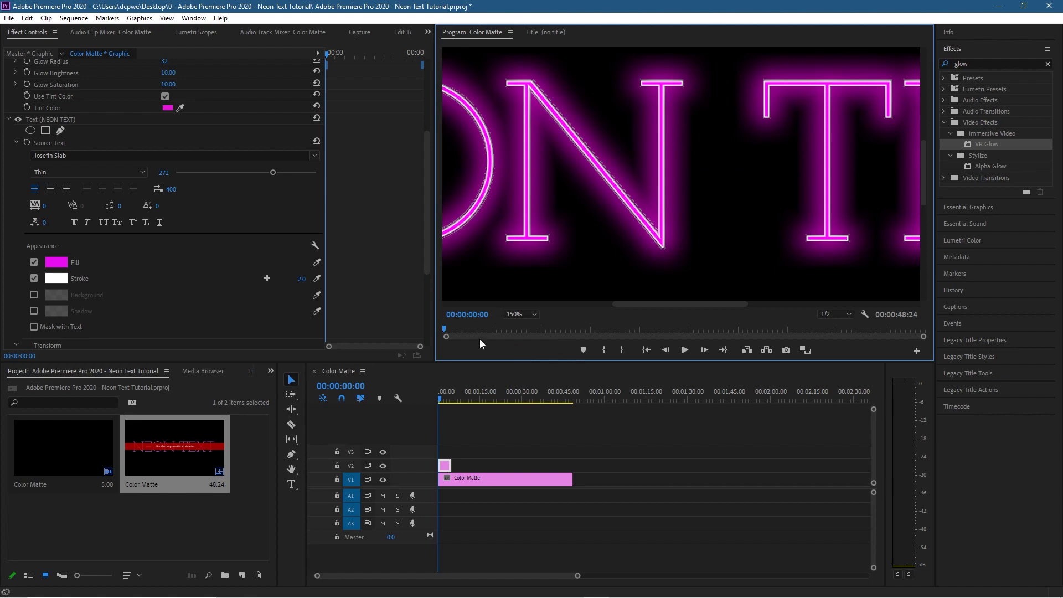
{"action": "left_click", "coordinate": [514, 314]}
{"action": "left_click", "coordinate": [519, 325]}
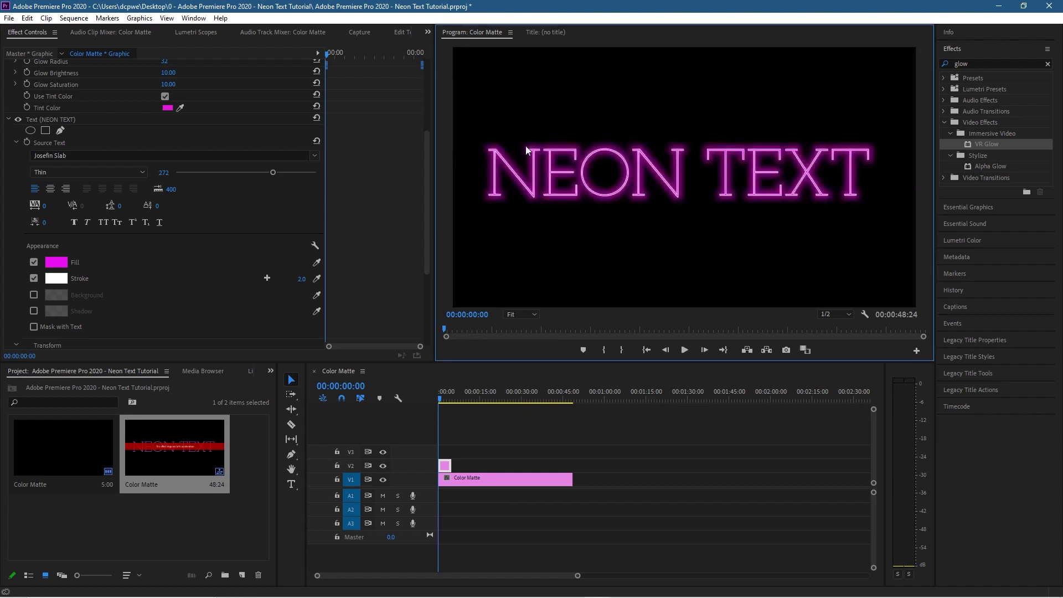
{"action": "scroll", "coordinate": [264, 205], "scroll_direction": "up", "scroll_amount": 5}
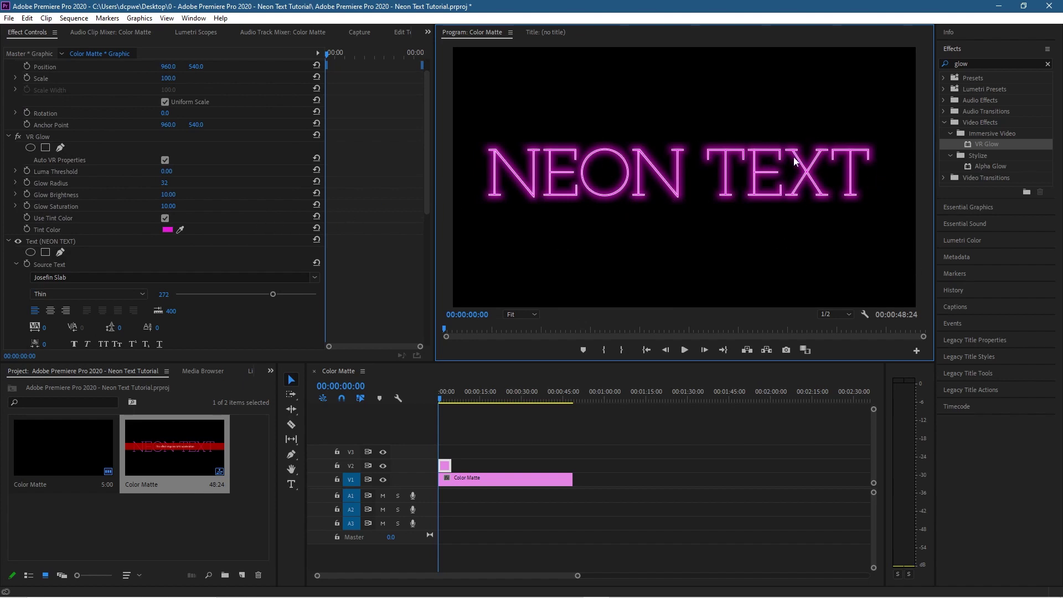
- Set the NEON TEXT font to Linux Biolinum G and nudge the title slightly right
{"action": "scroll", "coordinate": [174, 178], "scroll_direction": "up", "scroll_amount": 1}
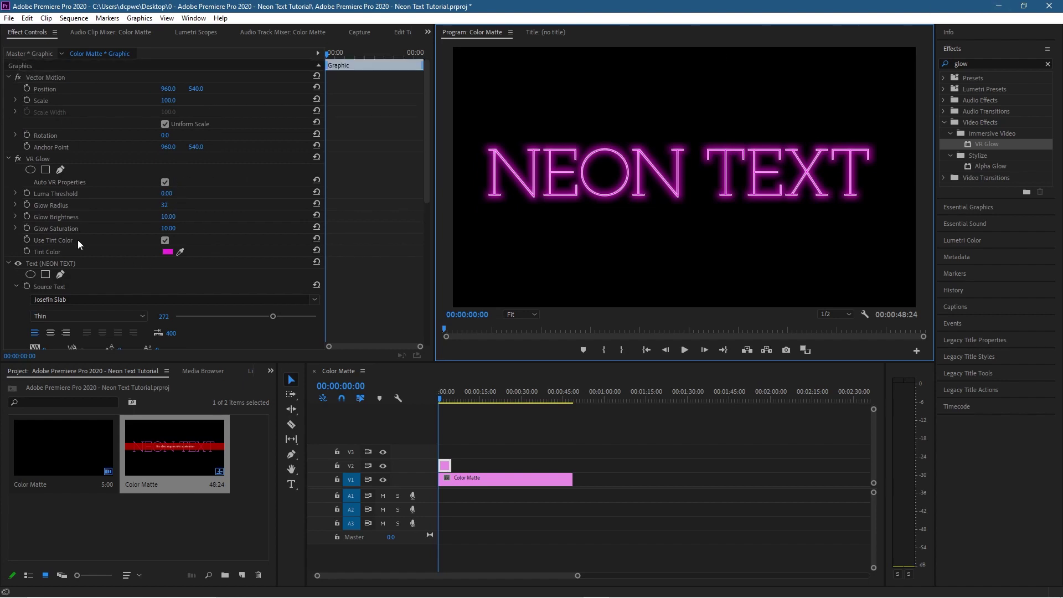
{"action": "scroll", "coordinate": [78, 240], "scroll_direction": "down", "scroll_amount": 2}
{"action": "scroll", "coordinate": [61, 268], "scroll_direction": "down", "scroll_amount": 1}
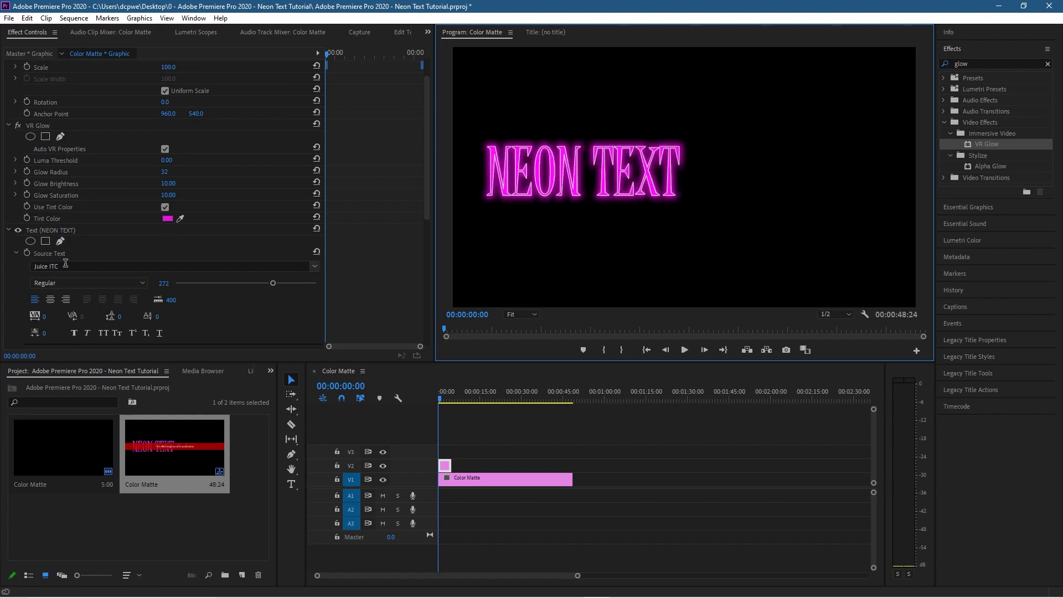
{"action": "scroll", "coordinate": [61, 266], "scroll_direction": "down", "scroll_amount": 1}
{"action": "scroll", "coordinate": [61, 267], "scroll_direction": "down", "scroll_amount": 2}
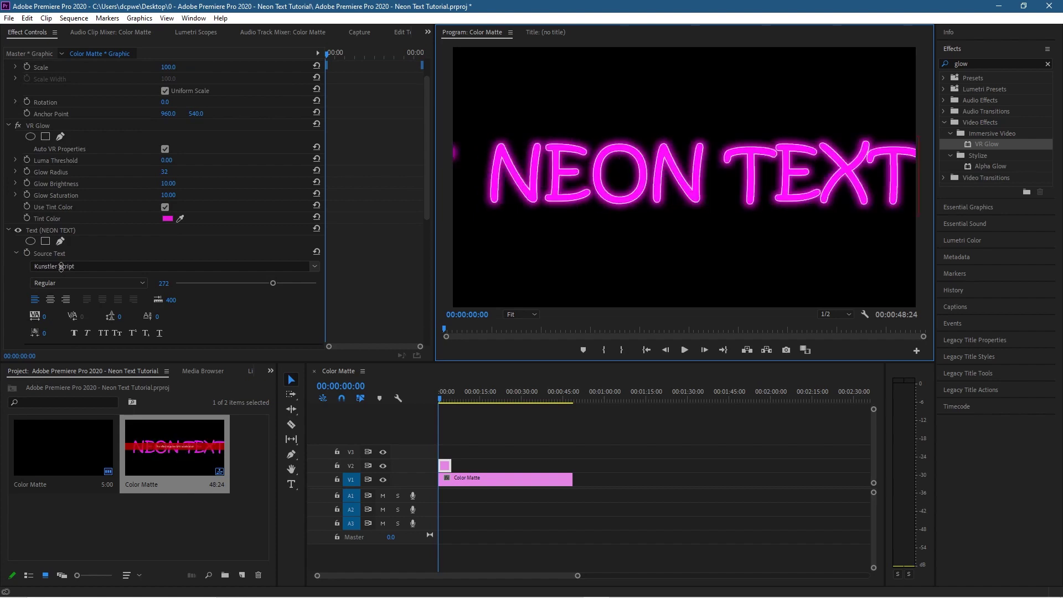
{"action": "scroll", "coordinate": [61, 266], "scroll_direction": "down", "scroll_amount": 2}
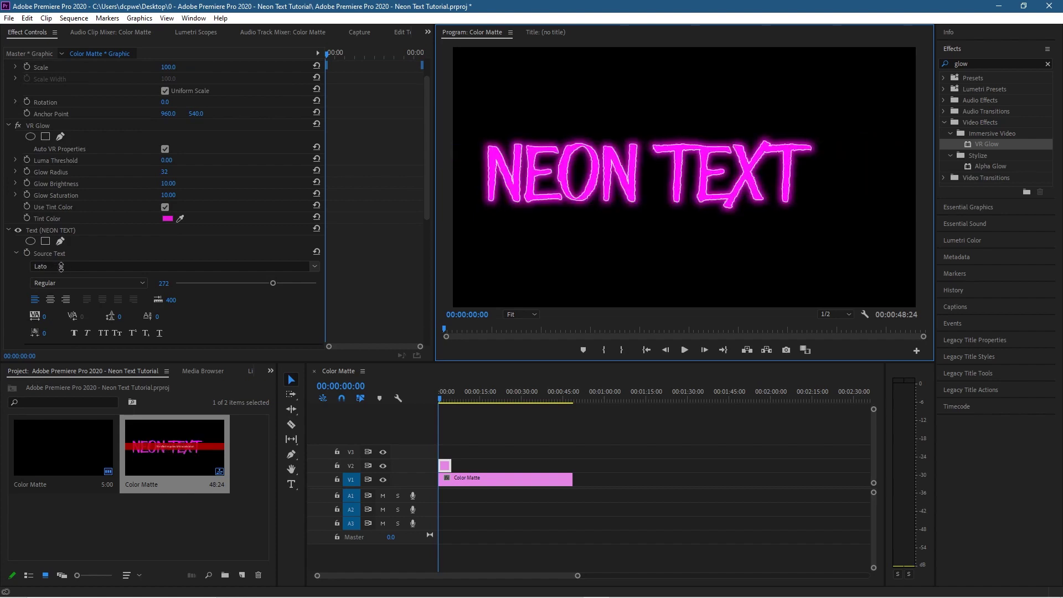
{"action": "scroll", "coordinate": [61, 266], "scroll_direction": "down", "scroll_amount": 2}
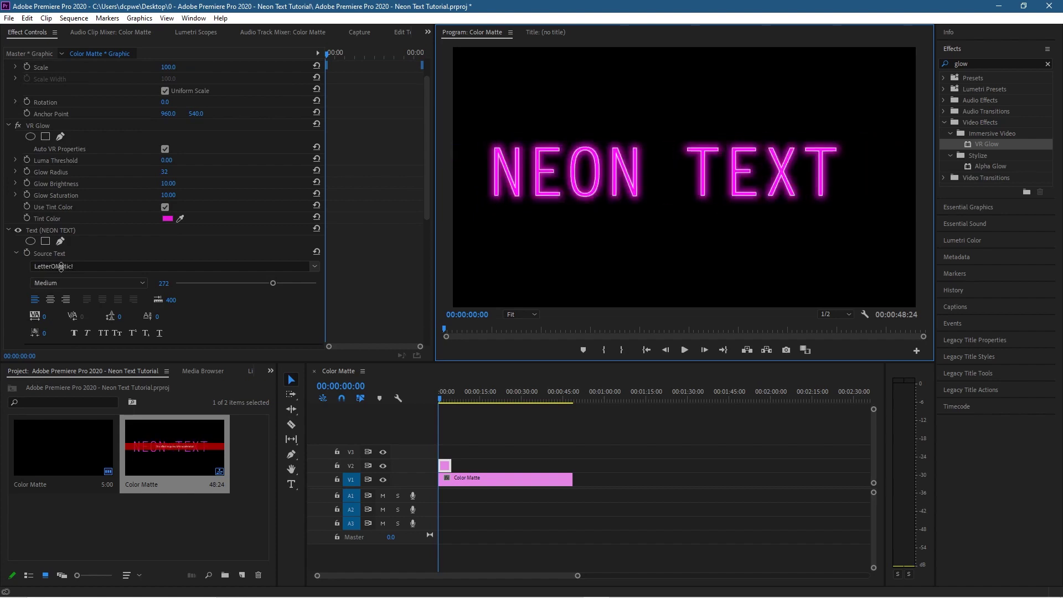
{"action": "scroll", "coordinate": [61, 266], "scroll_direction": "down", "scroll_amount": 2}
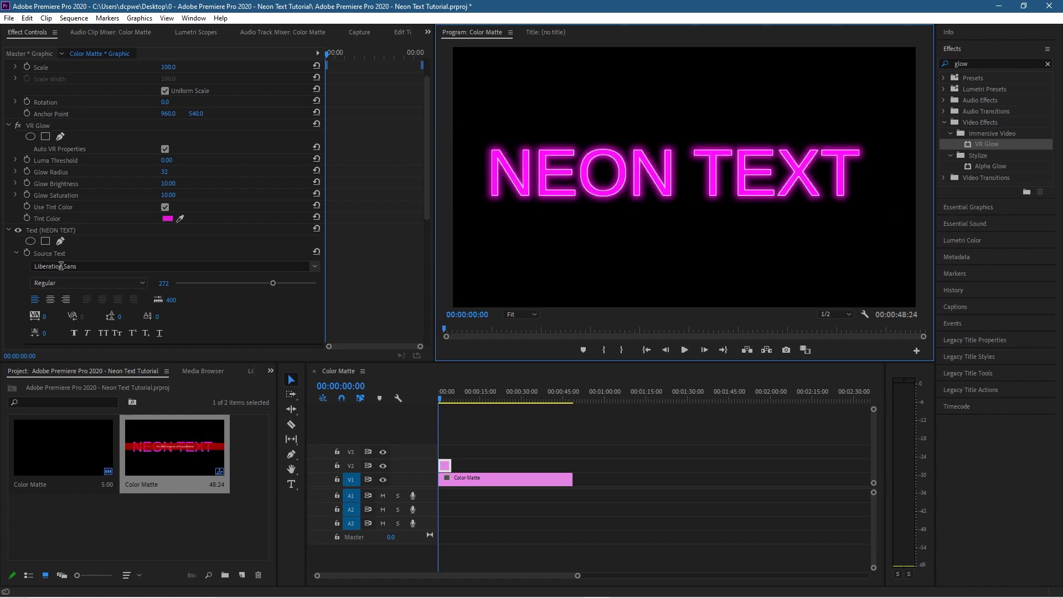
{"action": "scroll", "coordinate": [61, 266], "scroll_direction": "down", "scroll_amount": 2}
{"action": "scroll", "coordinate": [69, 263], "scroll_direction": "down", "scroll_amount": 2}
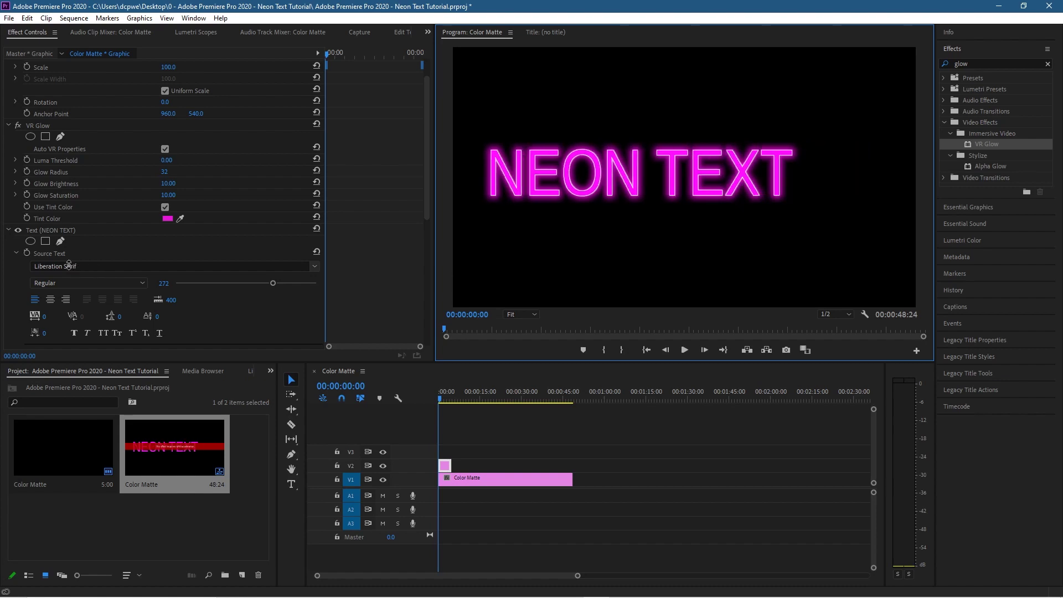
{"action": "scroll", "coordinate": [68, 264], "scroll_direction": "down", "scroll_amount": 2}
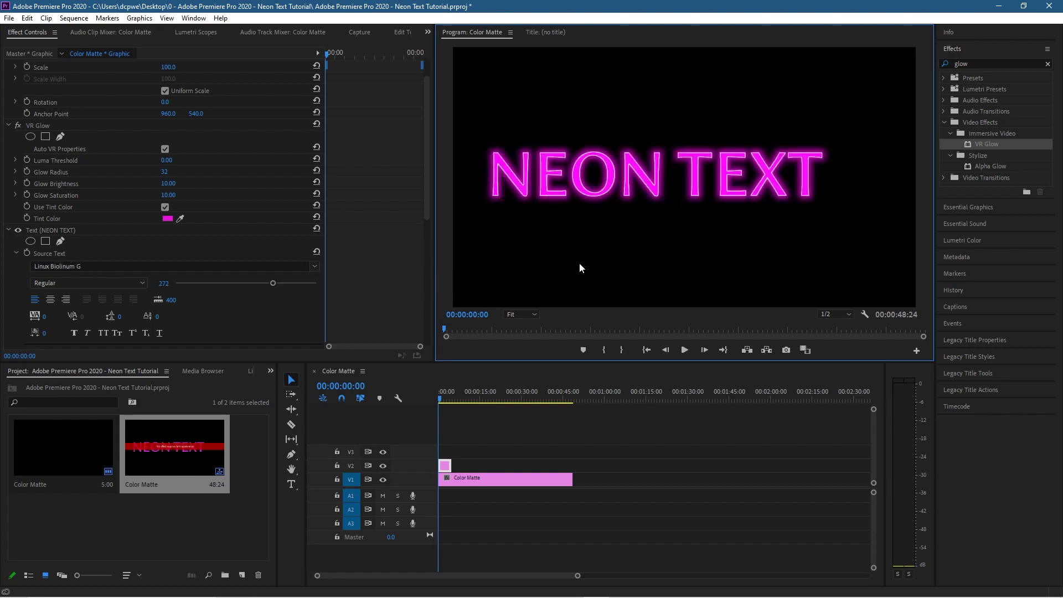
{"action": "left_click_drag", "start_coordinate": [636, 181], "coordinate": [671, 185]}
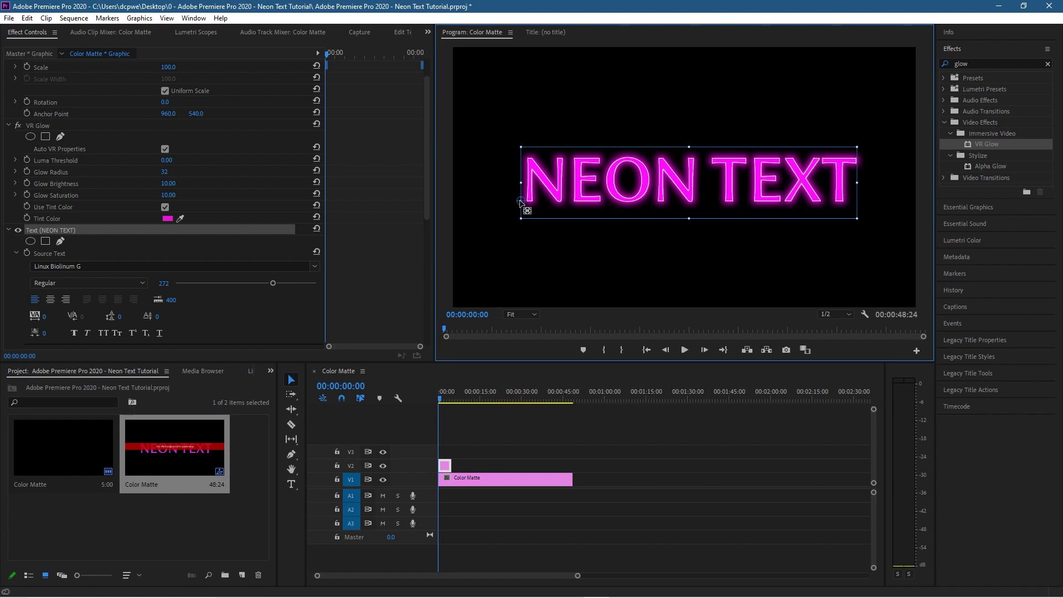
- Move the title's anchor point to the centre of the NEON TEXT
{"action": "left_click_drag", "start_coordinate": [519, 201], "coordinate": [689, 187]}
{"action": "left_click_drag", "start_coordinate": [690, 186], "coordinate": [713, 156]}
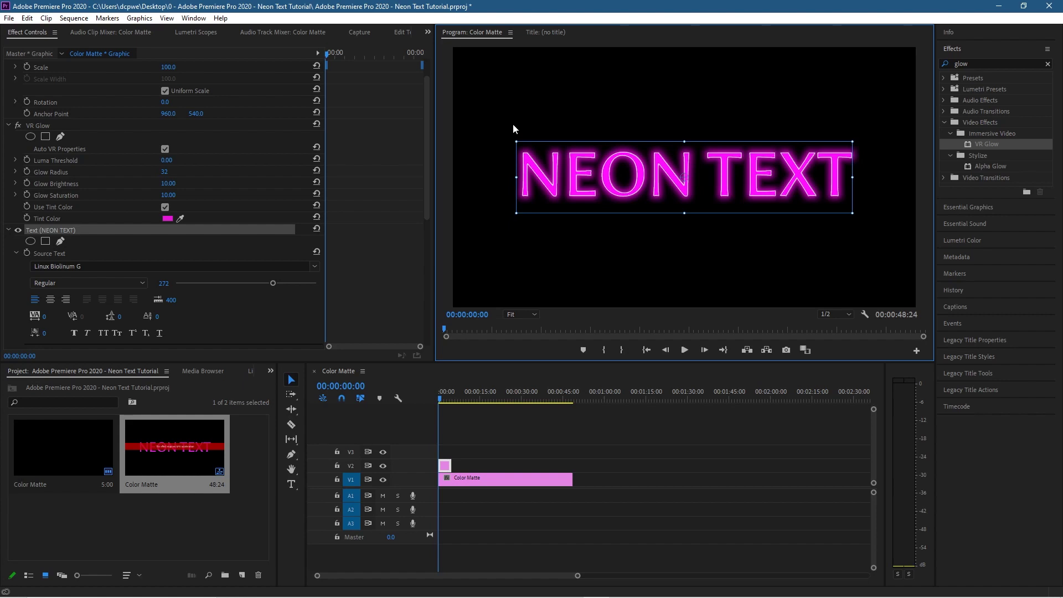
{"action": "mouse_move", "coordinate": [515, 130]}
{"action": "left_mouse_down"}
{"action": "mouse_move", "coordinate": [543, 72]}
{"action": "mouse_move", "coordinate": [509, 109]}
{"action": "mouse_move", "coordinate": [507, 166]}
{"action": "mouse_move", "coordinate": [506, 100]}
{"action": "mouse_move", "coordinate": [506, 146]}
{"action": "left_mouse_up"}
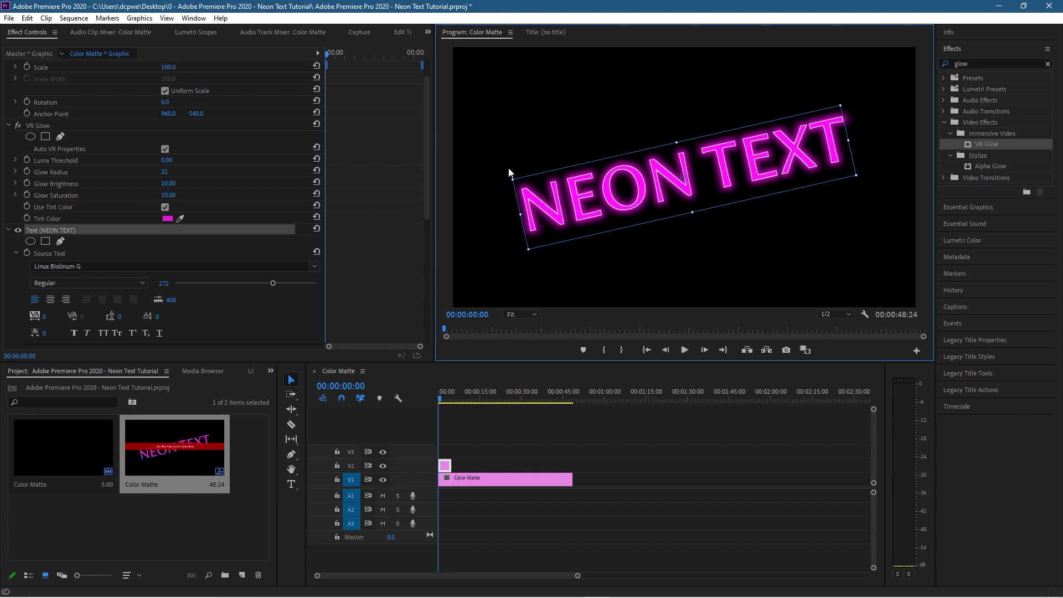
{"action": "key", "text": "ctrl+z"}
{"action": "left_click", "coordinate": [570, 223]}
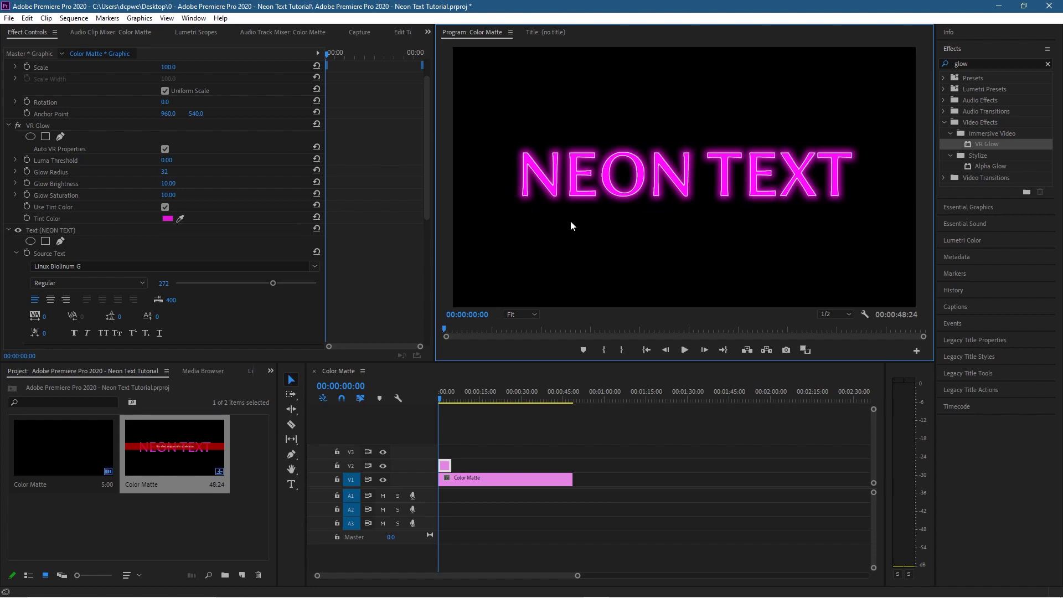